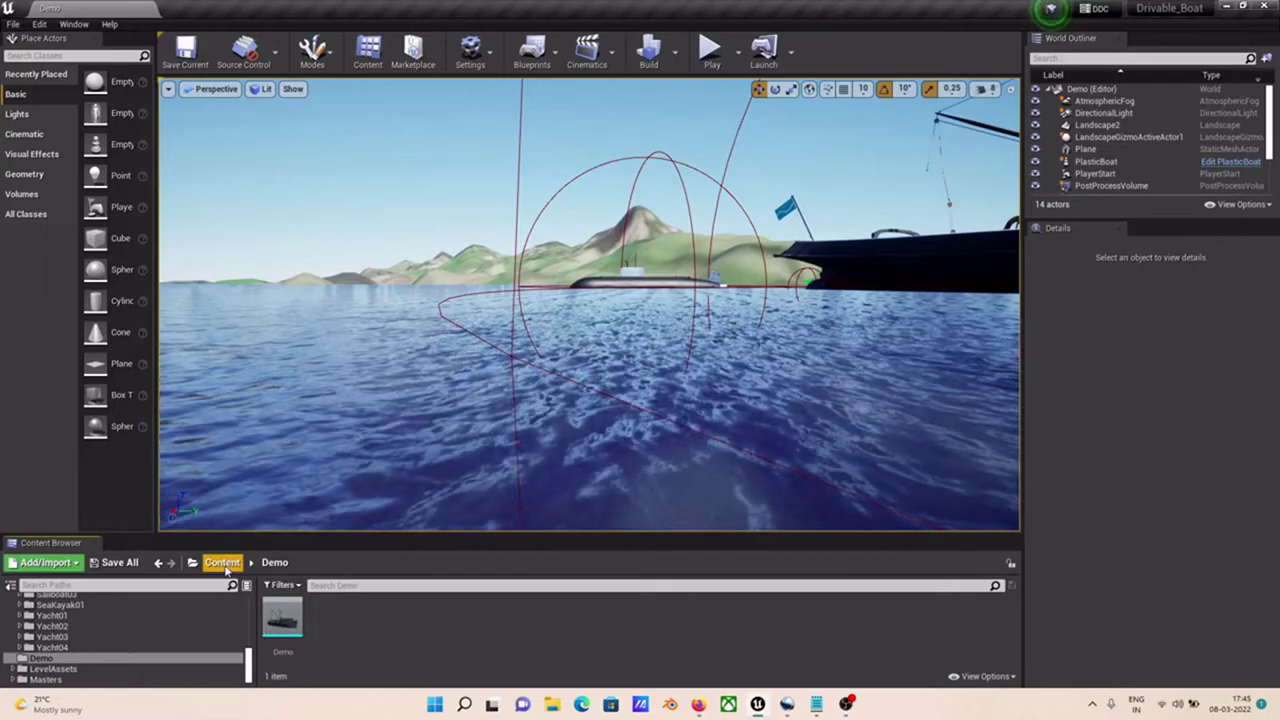
Step: In Content > Boat > Blueprints, make a child blueprint class of BoatMaster named Demo
left_click(222, 563)
double_click(366, 628)
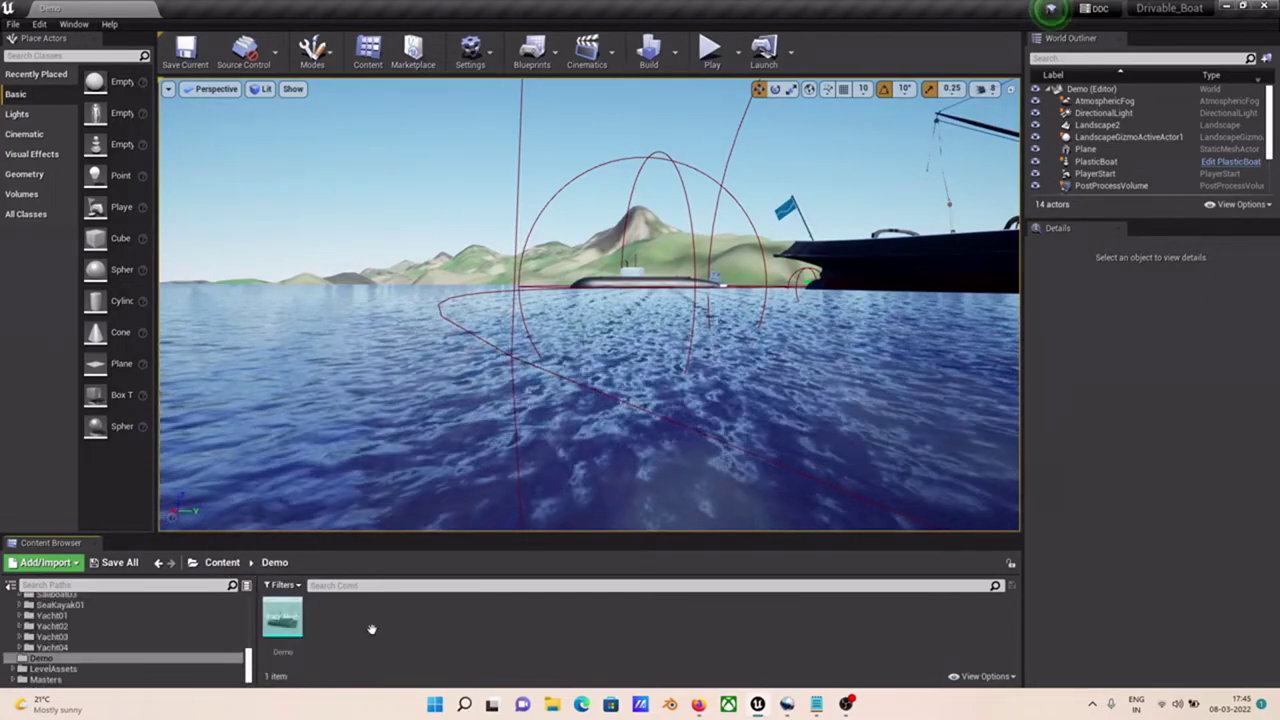
double_click(283, 620)
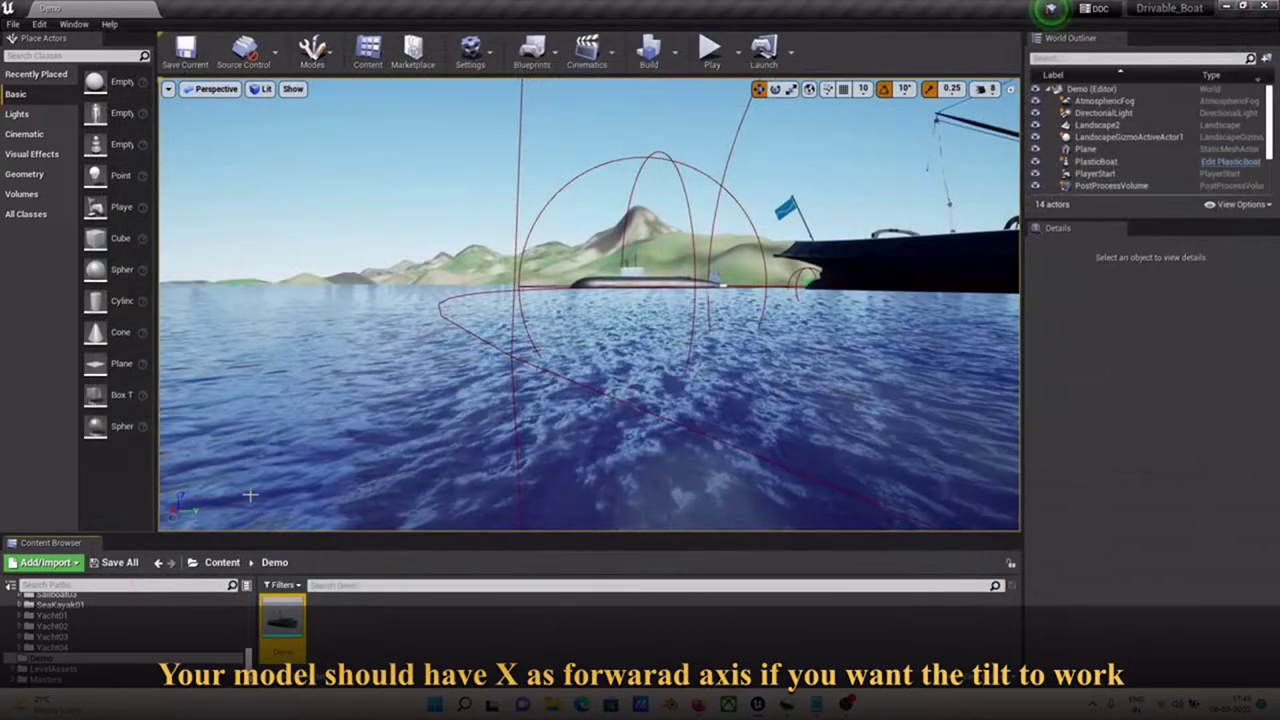
double_click(283, 618)
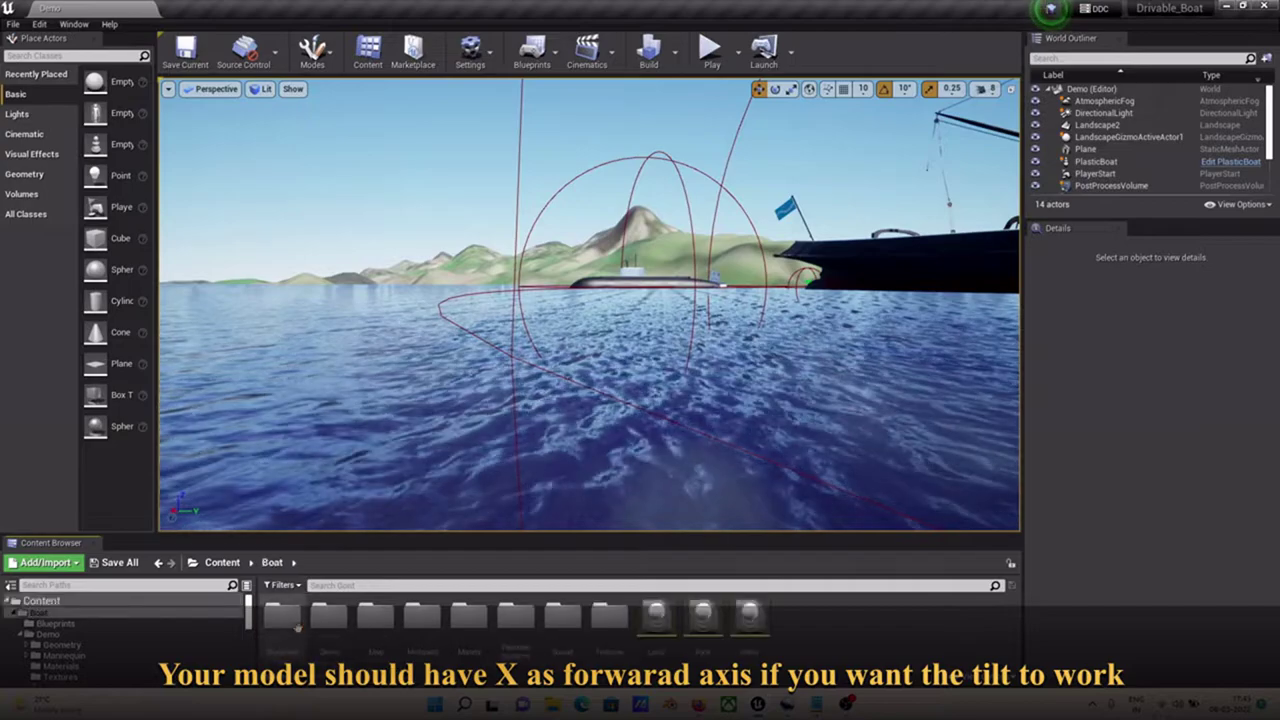
left_click(297, 625)
right_click(295, 622)
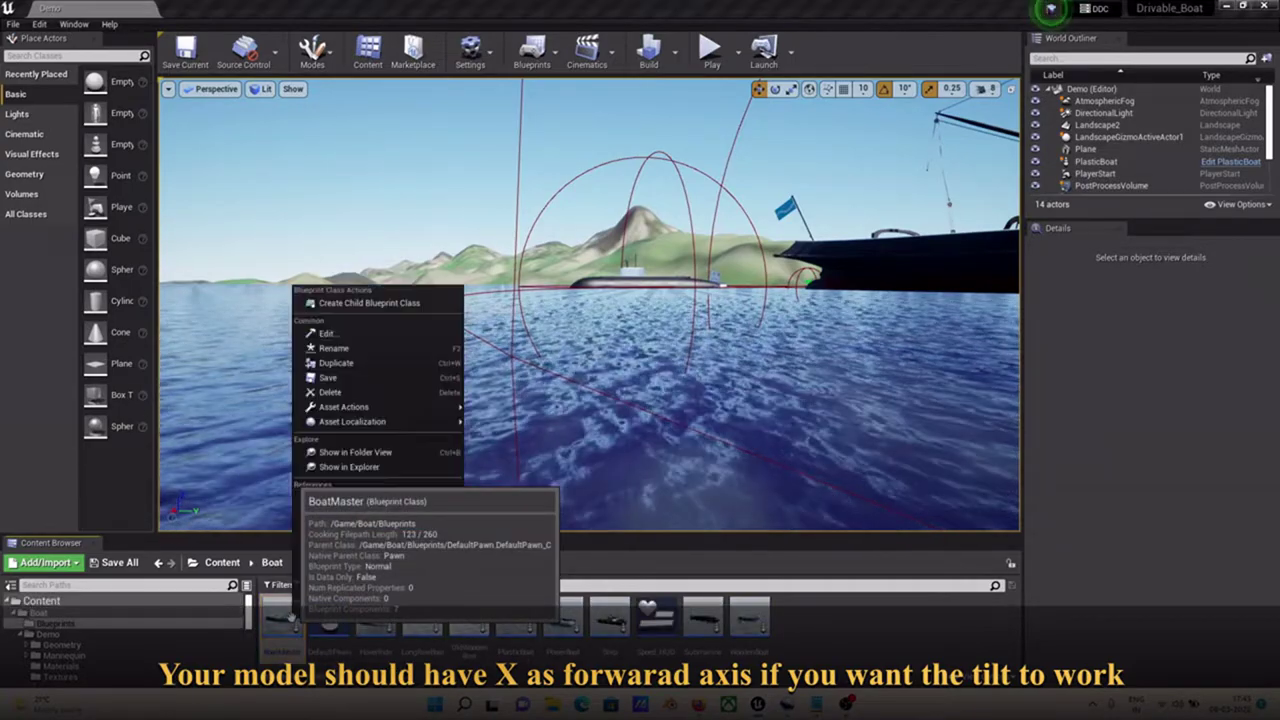
left_click(356, 303)
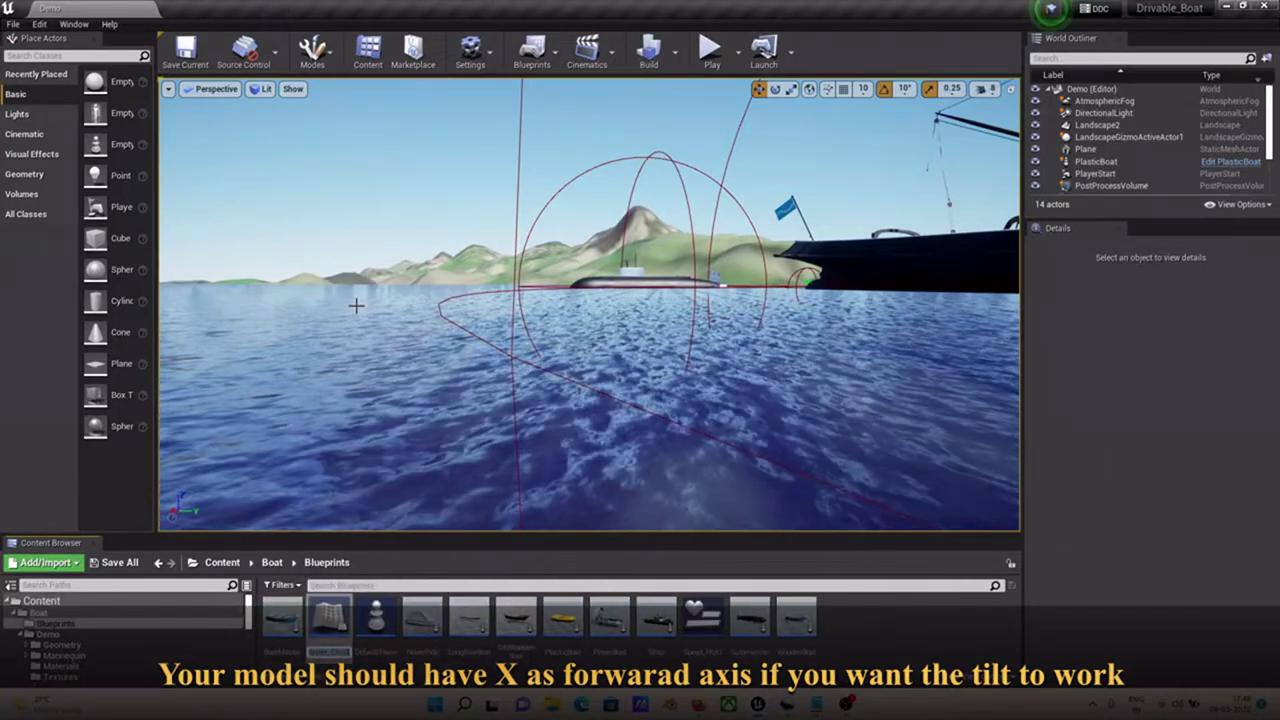
key("Return")
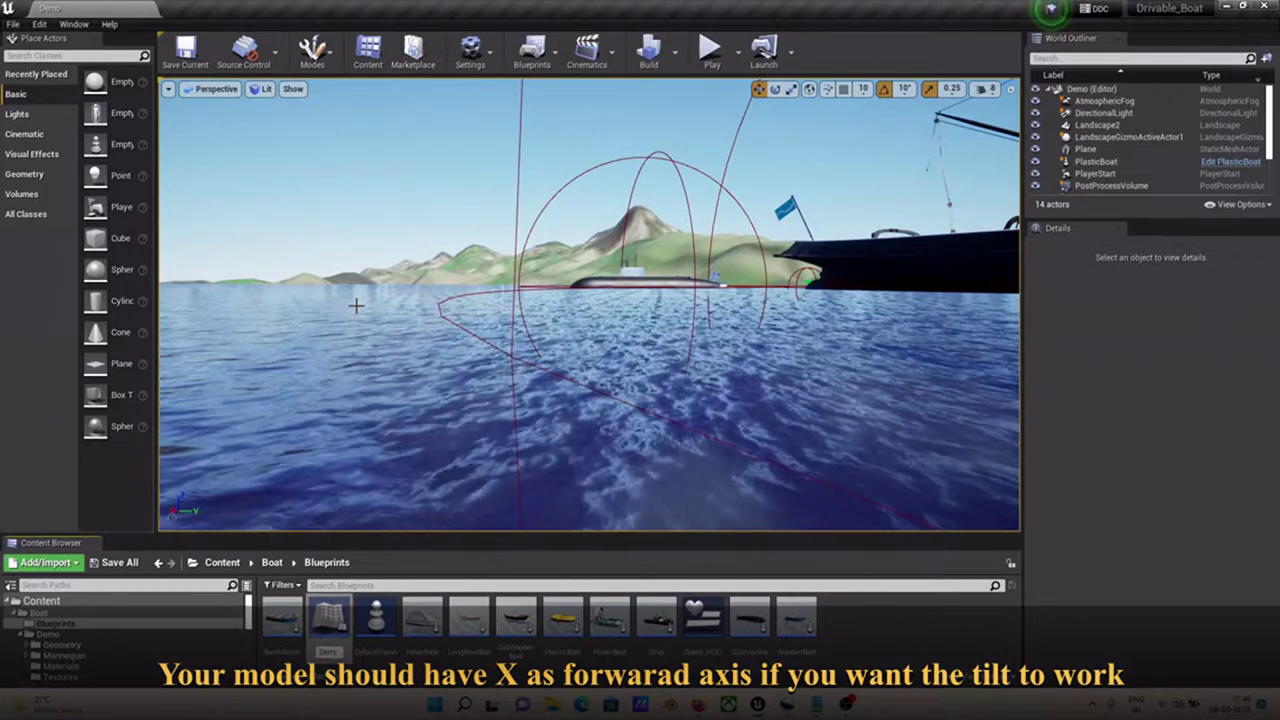
Step: Open the Demo blueprint and assign the Demo ship mesh to Boat_Exterior
double_click(376, 615)
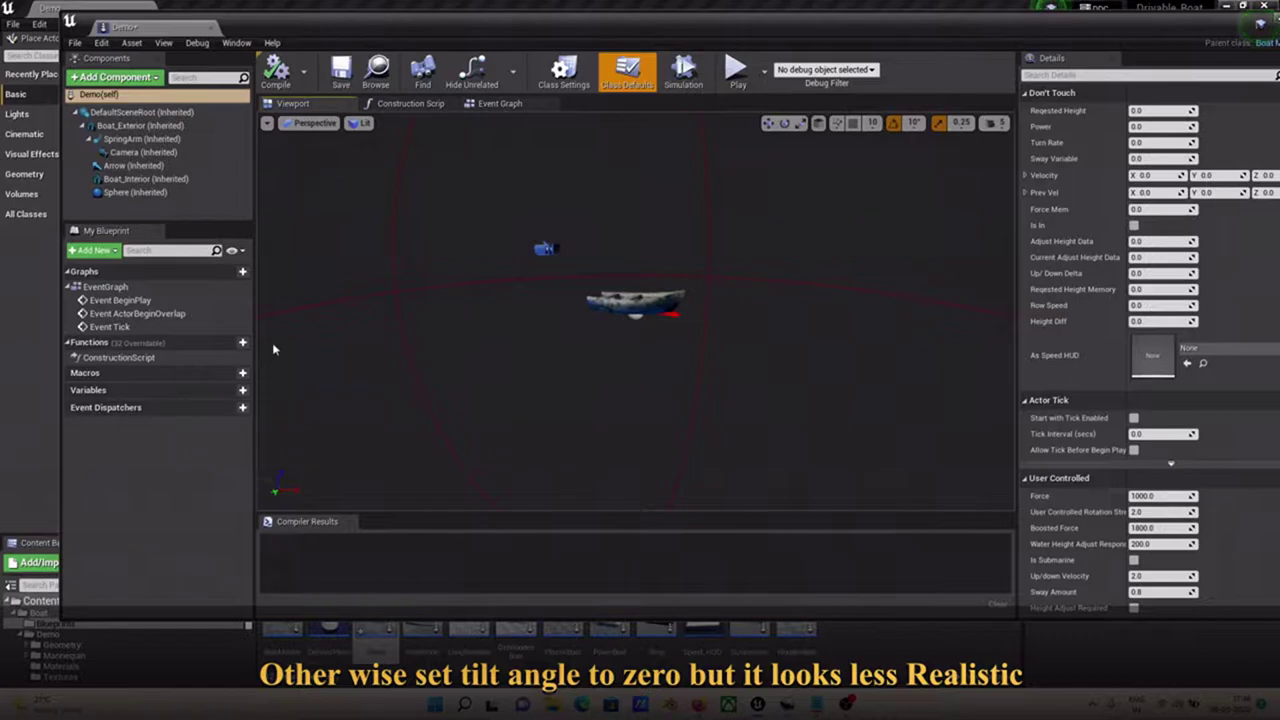
left_click_drag(200, 27, 493, 17)
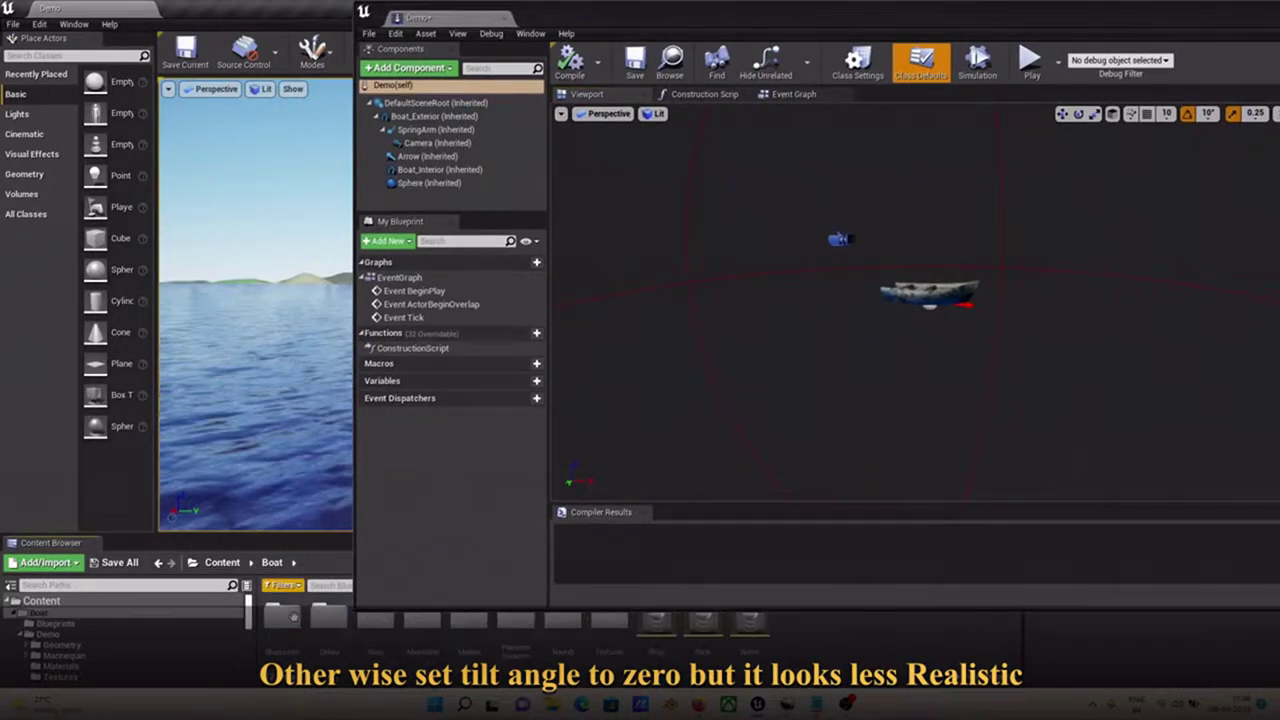
double_click(328, 615)
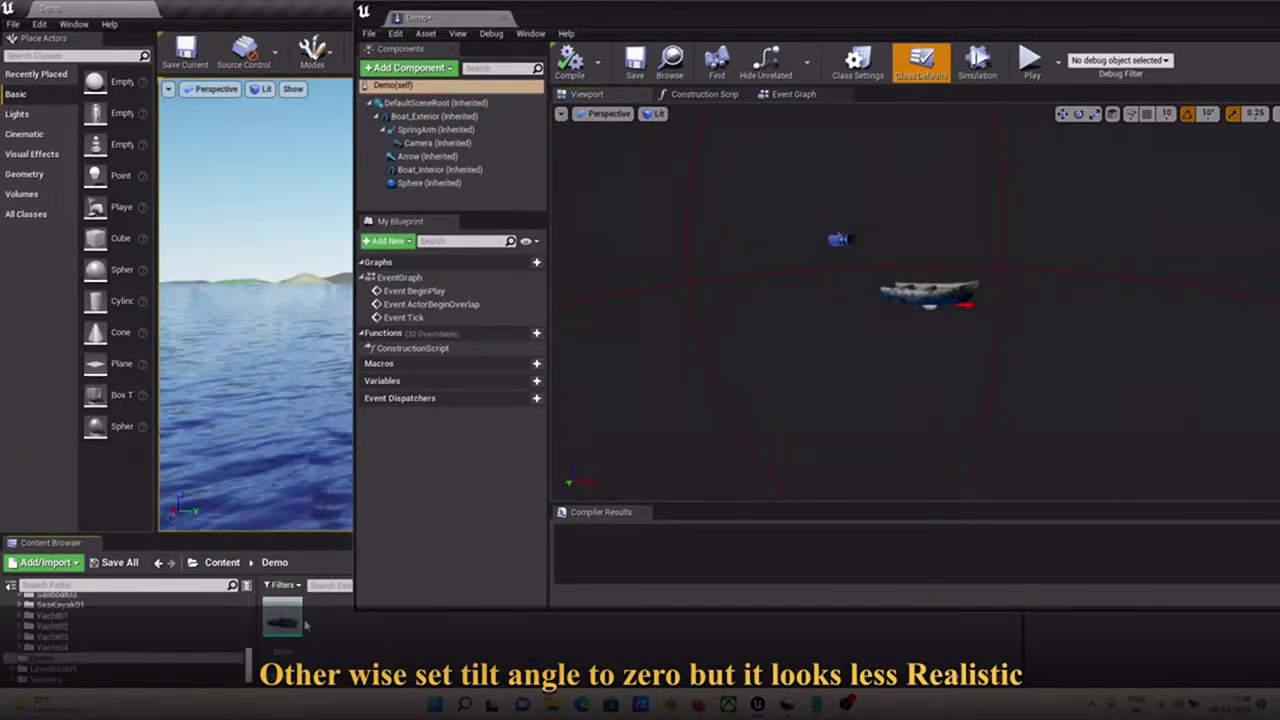
left_click_drag(644, 17, 372, 71)
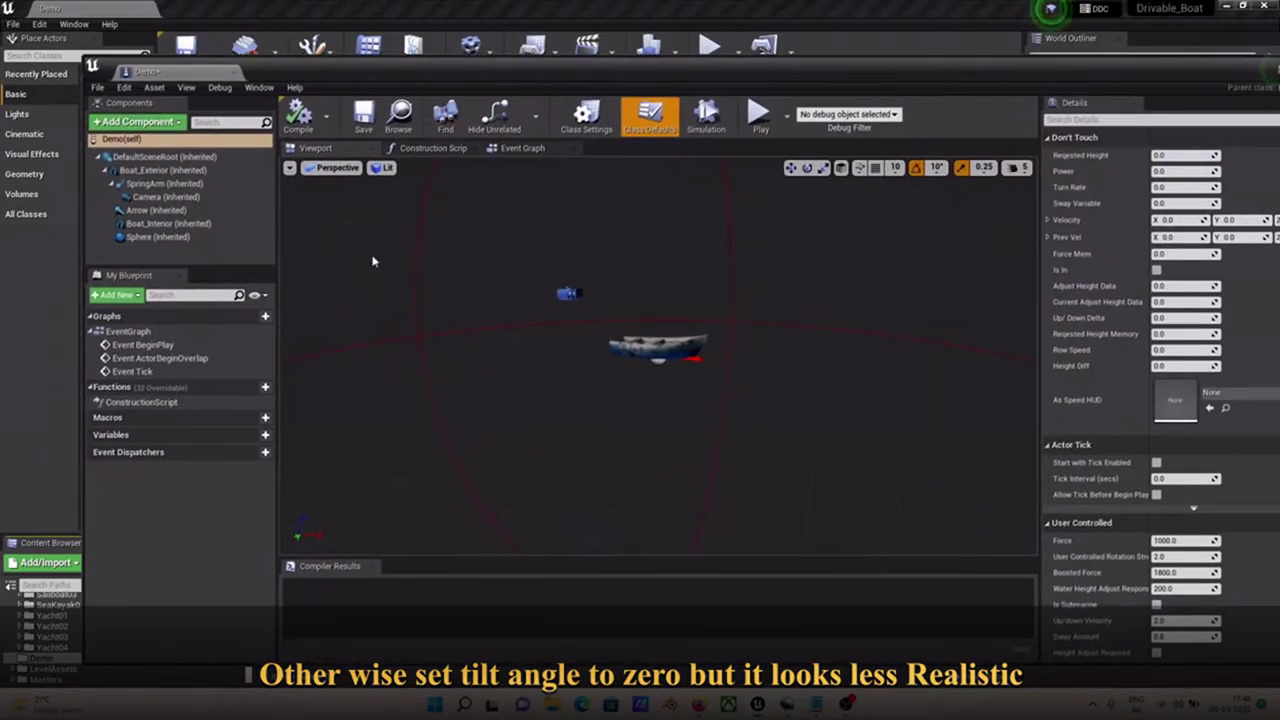
scroll(662, 361, "up", 4)
left_click(660, 340)
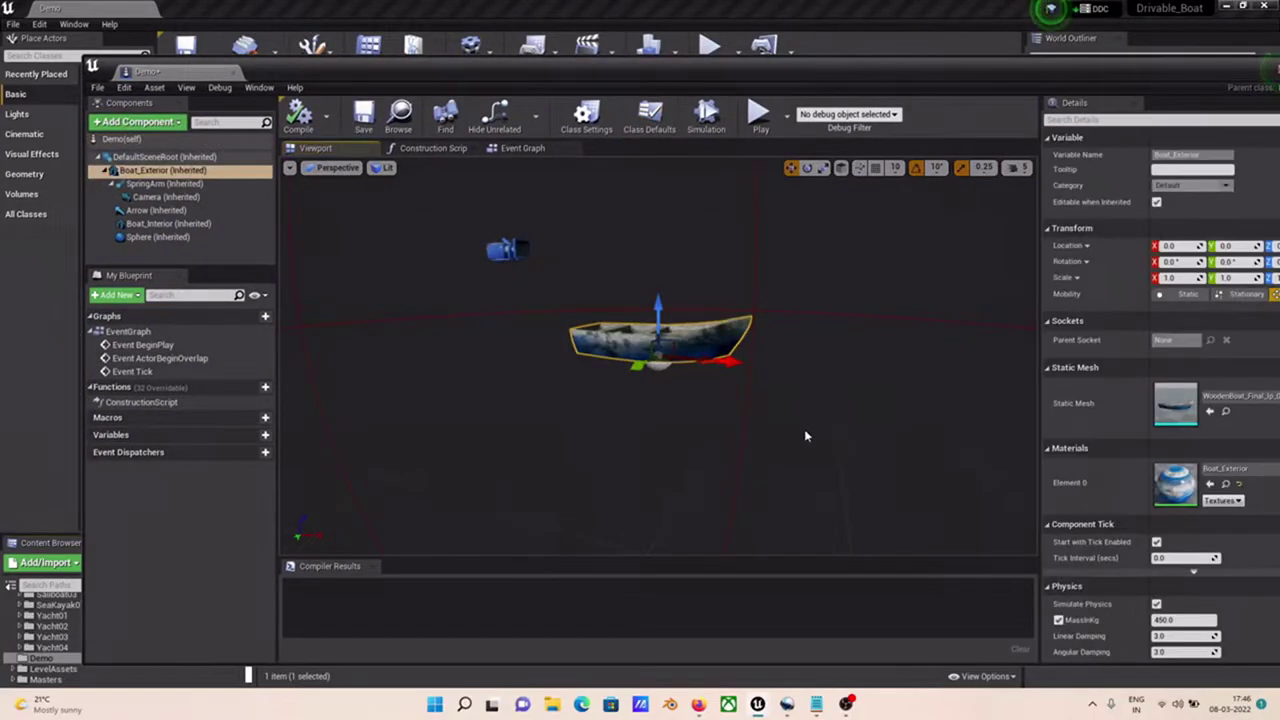
left_click(1209, 412)
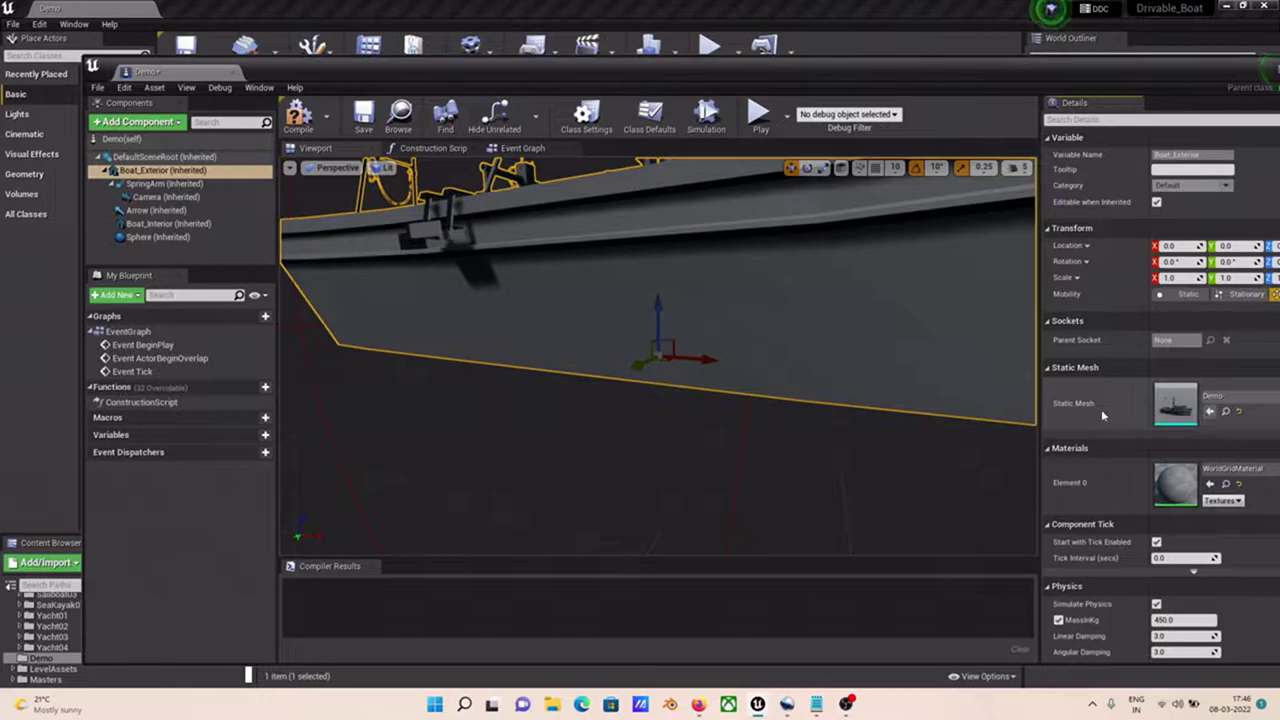
scroll(832, 356, "down", 5)
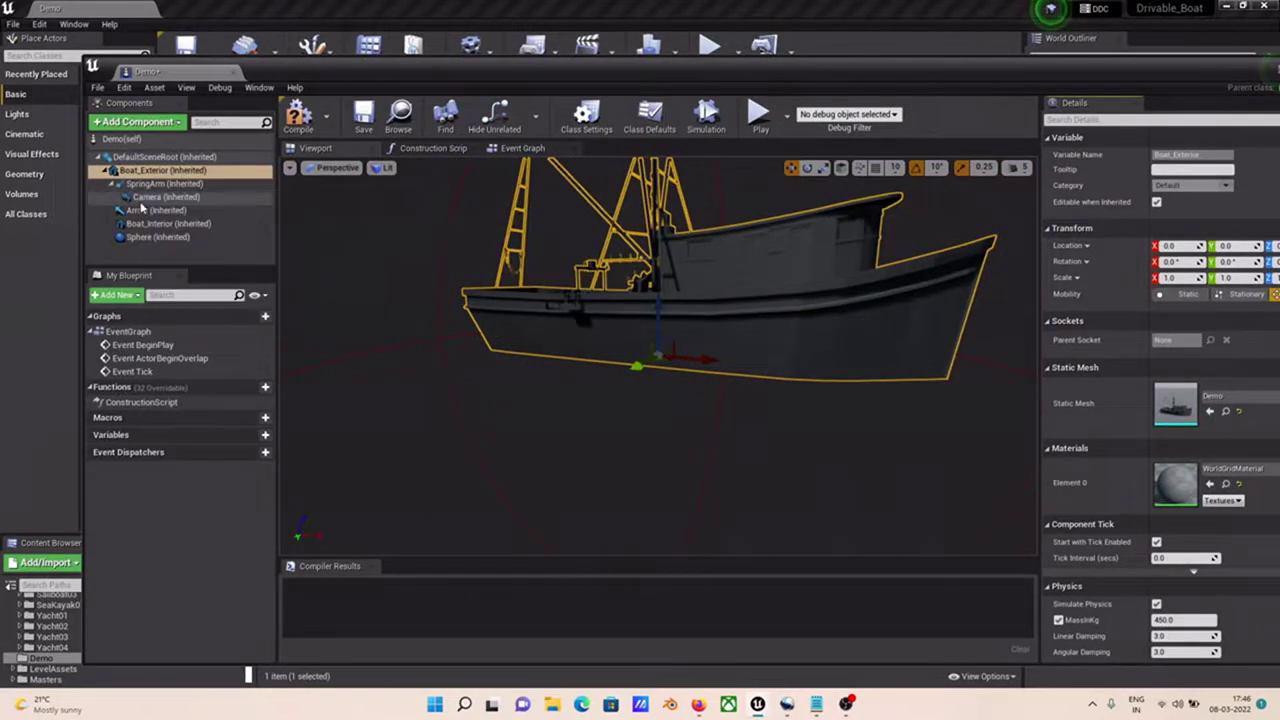
Step: Clear Boat_Interior's static mesh to None
left_click(160, 223)
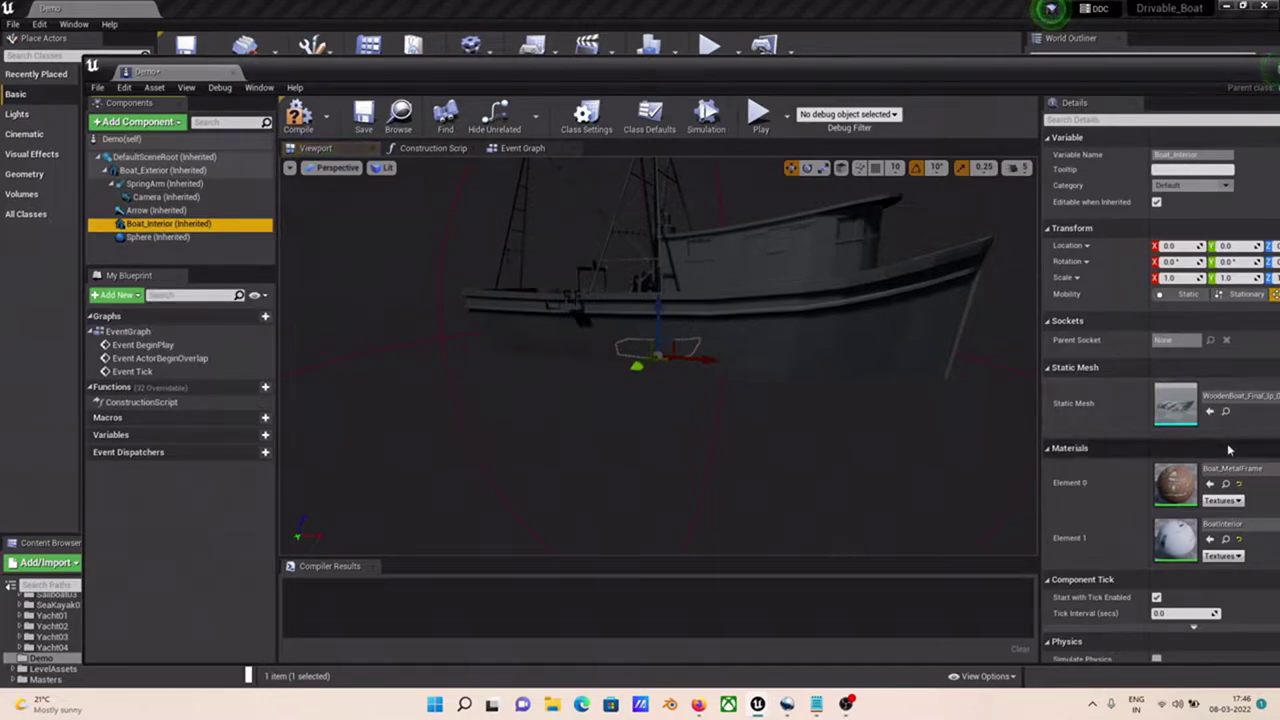
scroll(1229, 450, "down", 2)
left_click(1238, 332)
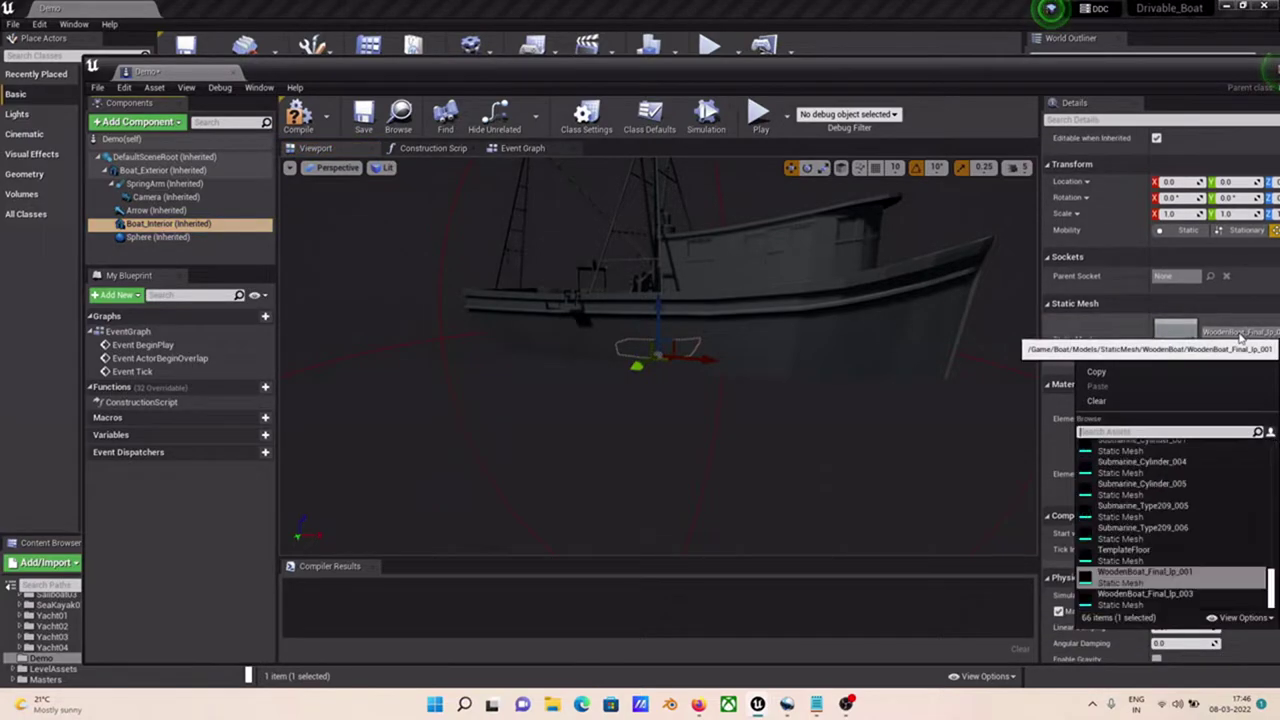
left_click(1127, 403)
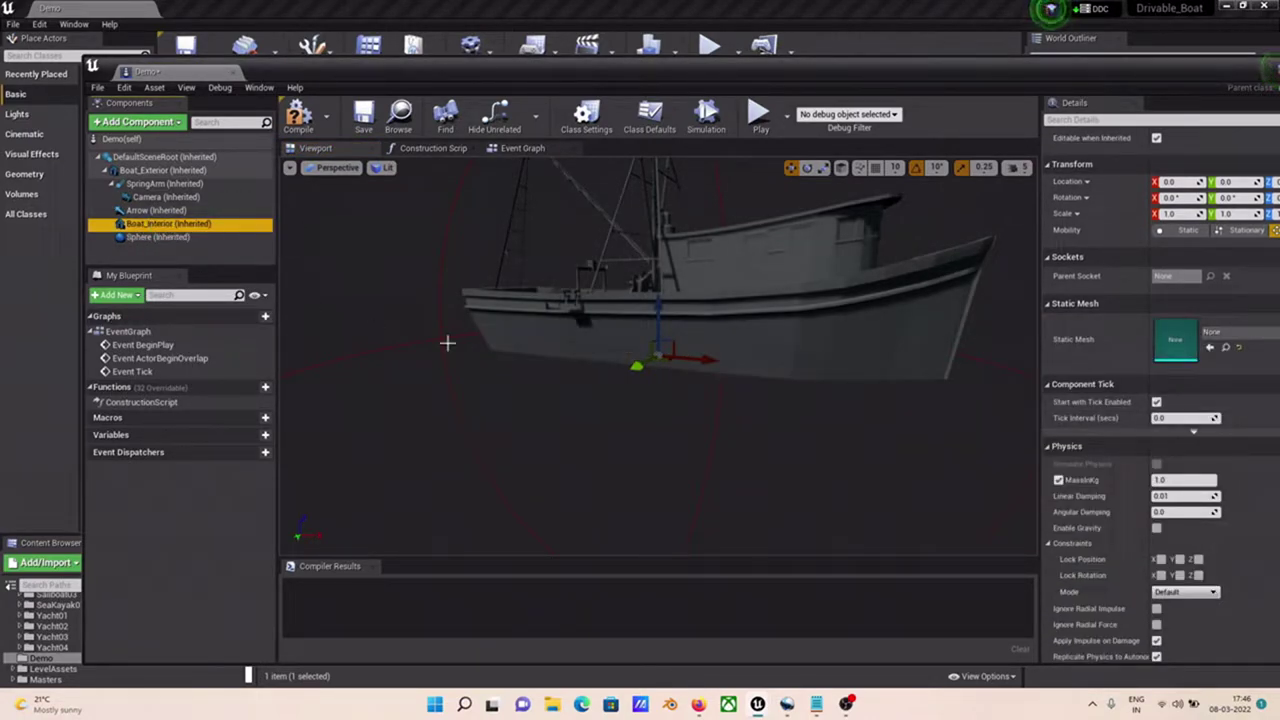
Step: Move the SpringArm back behind the ship to X -1109.4 and compile
left_click(155, 210)
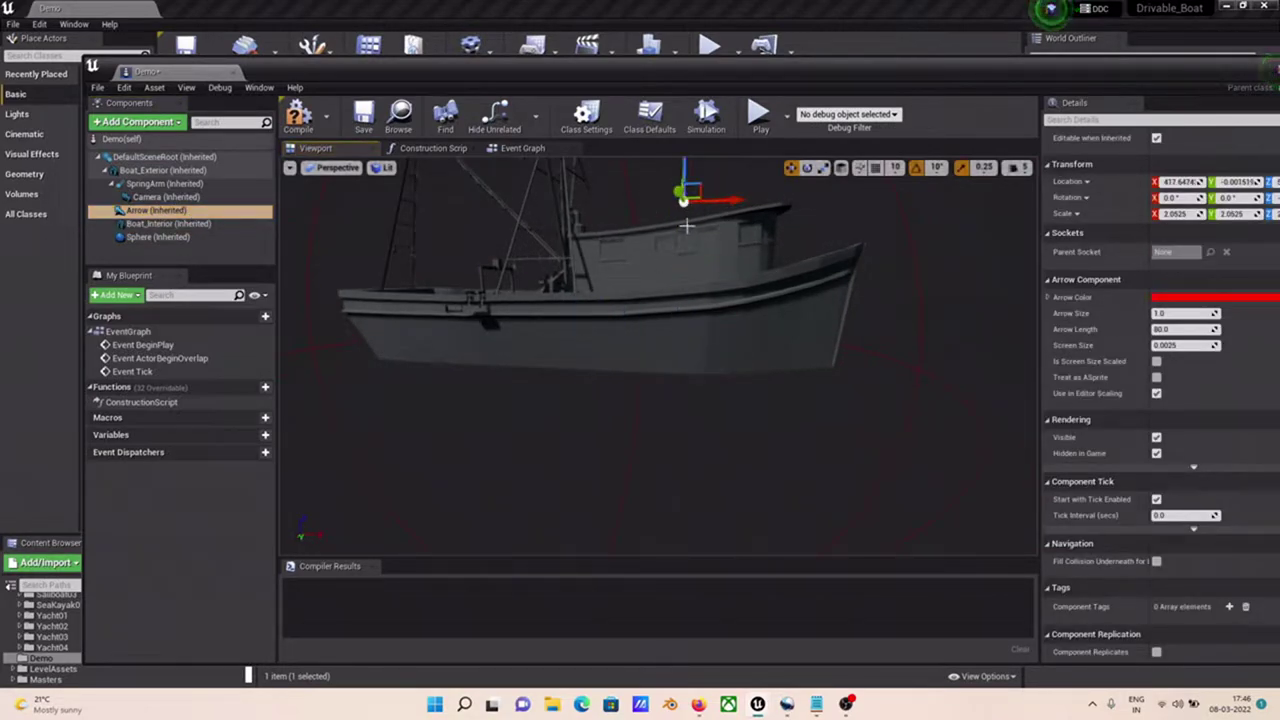
left_click(158, 184)
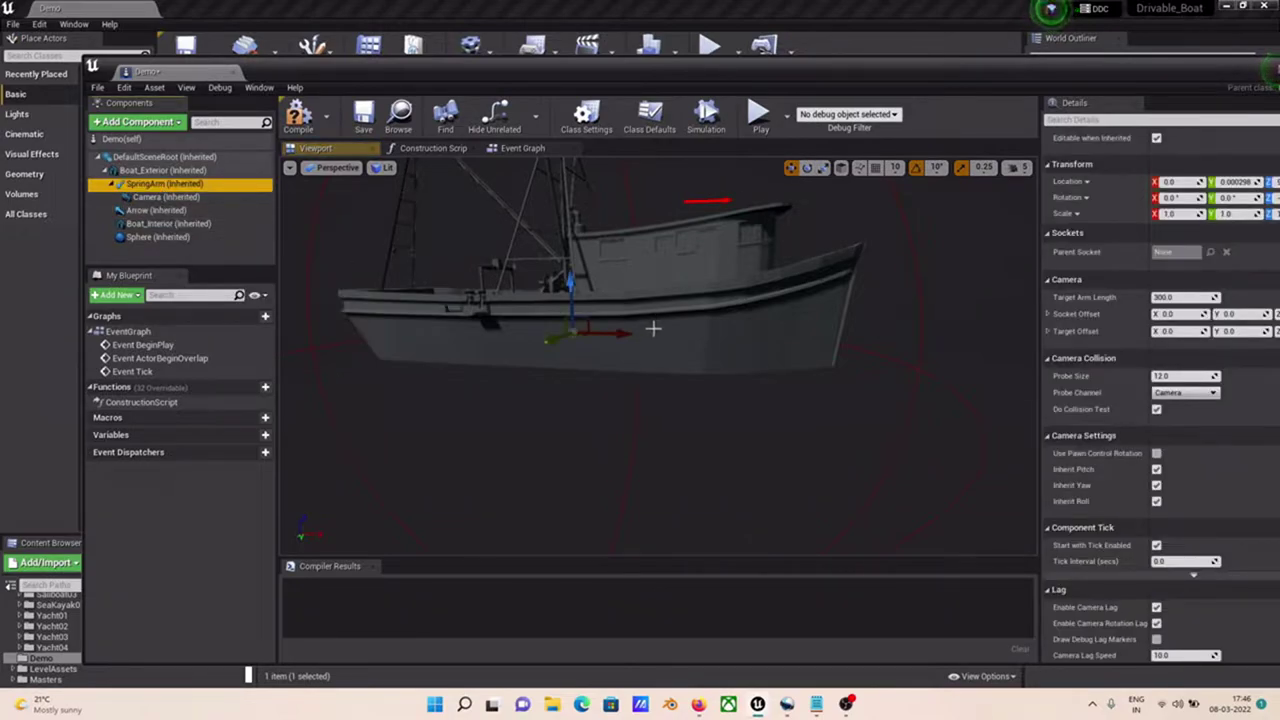
right_click_drag(652, 328, 631, 333)
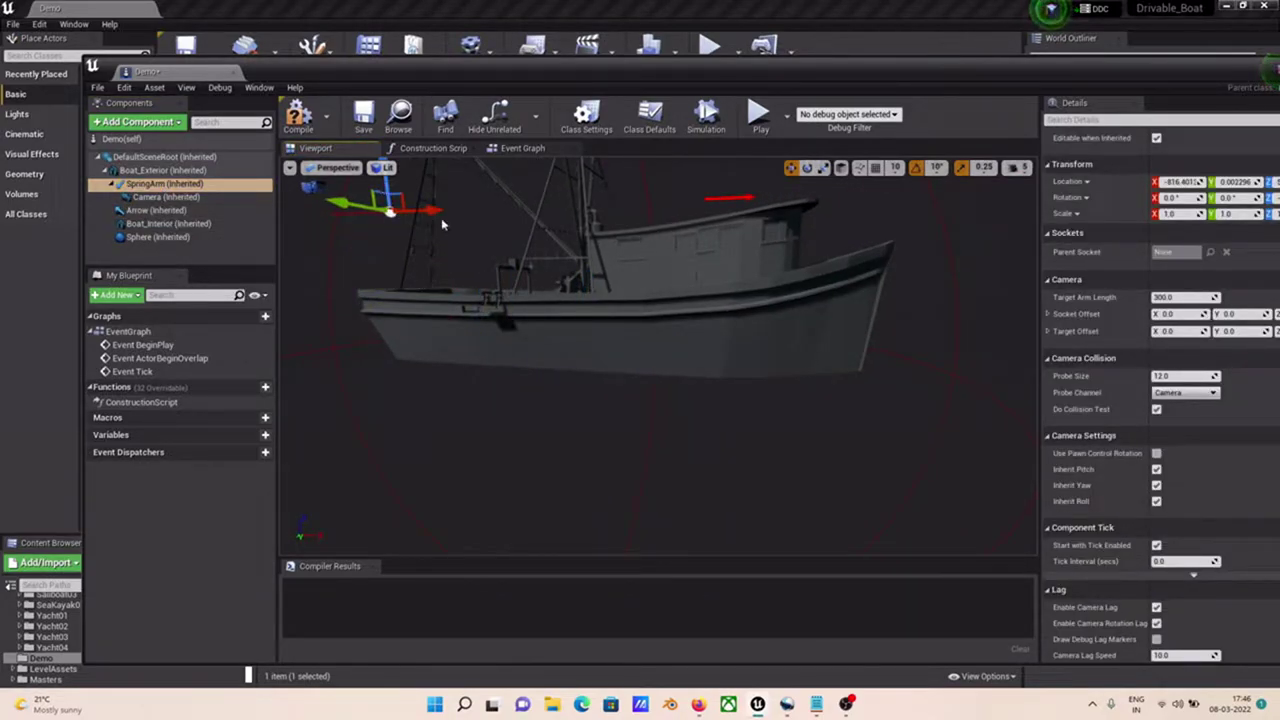
left_click_drag(393, 218, 378, 213)
left_click(298, 115)
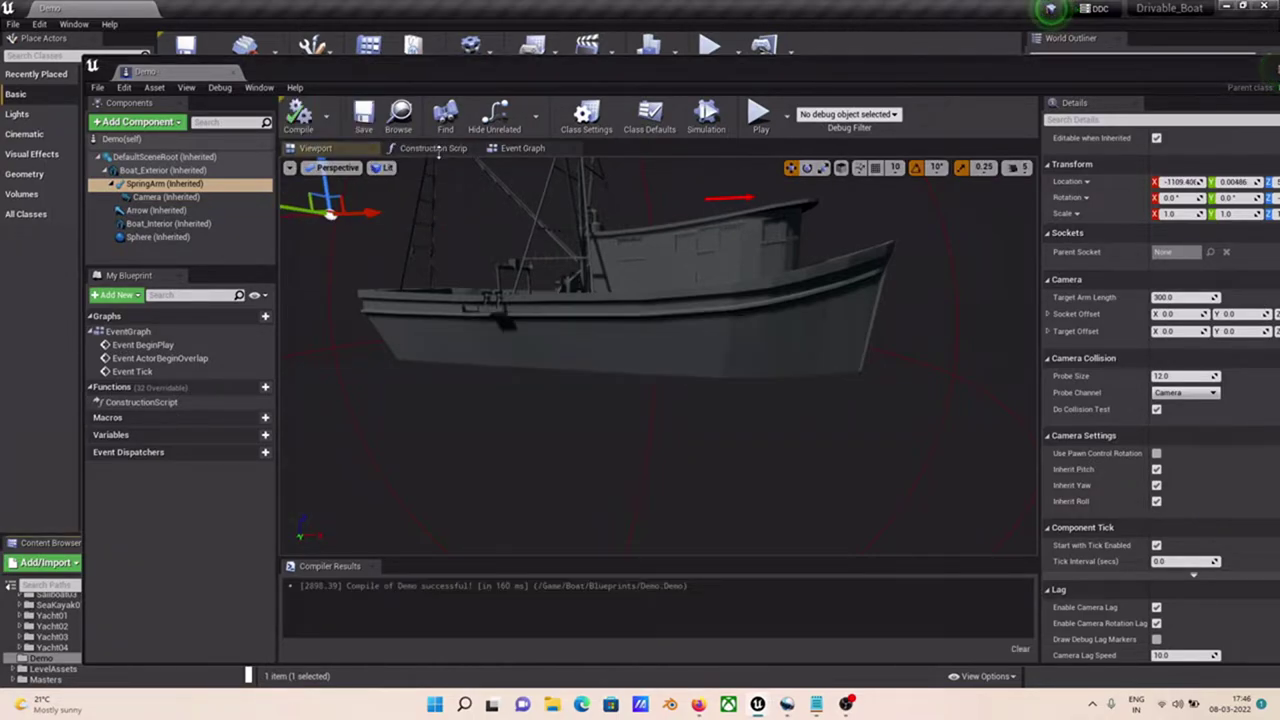
Step: Set Boat_Exterior's physics mass to 1500 kg
left_click(160, 170)
scroll(1118, 437, "down", 5)
scroll(1118, 437, "down", 3)
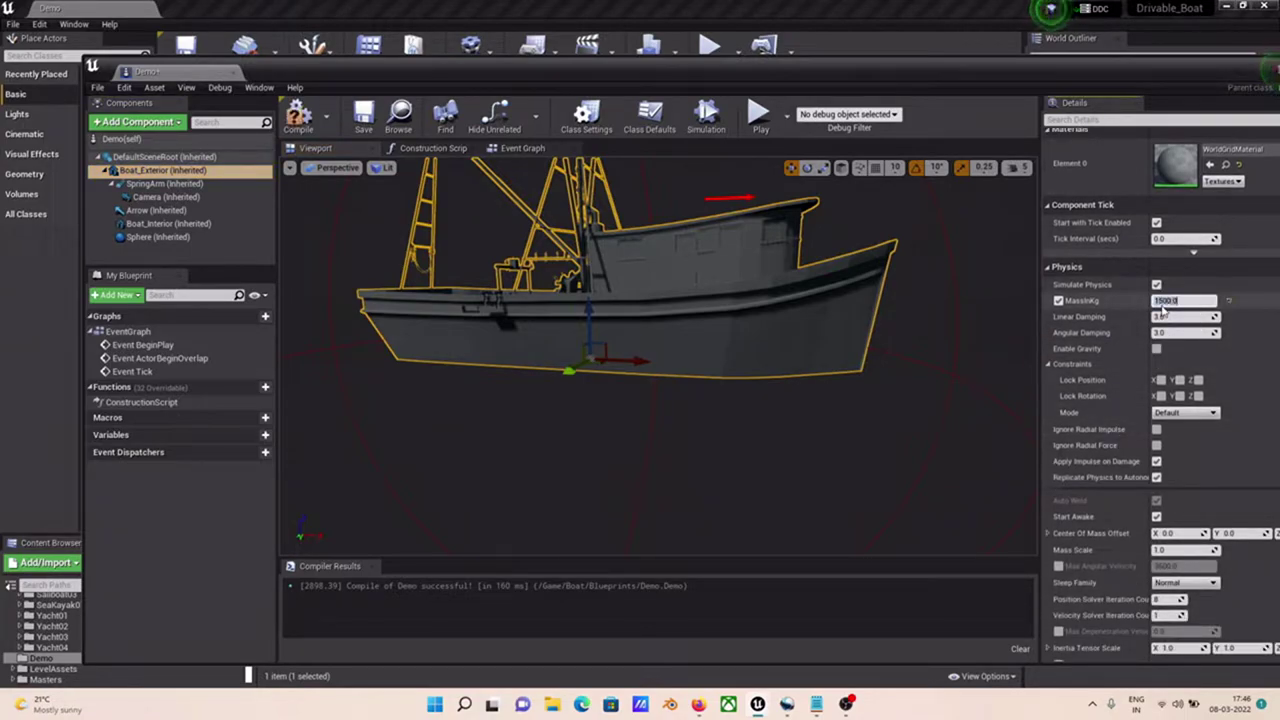
Step: Compile the mass change and bring up Demo's class default settings
left_click(298, 115)
left_click(160, 157)
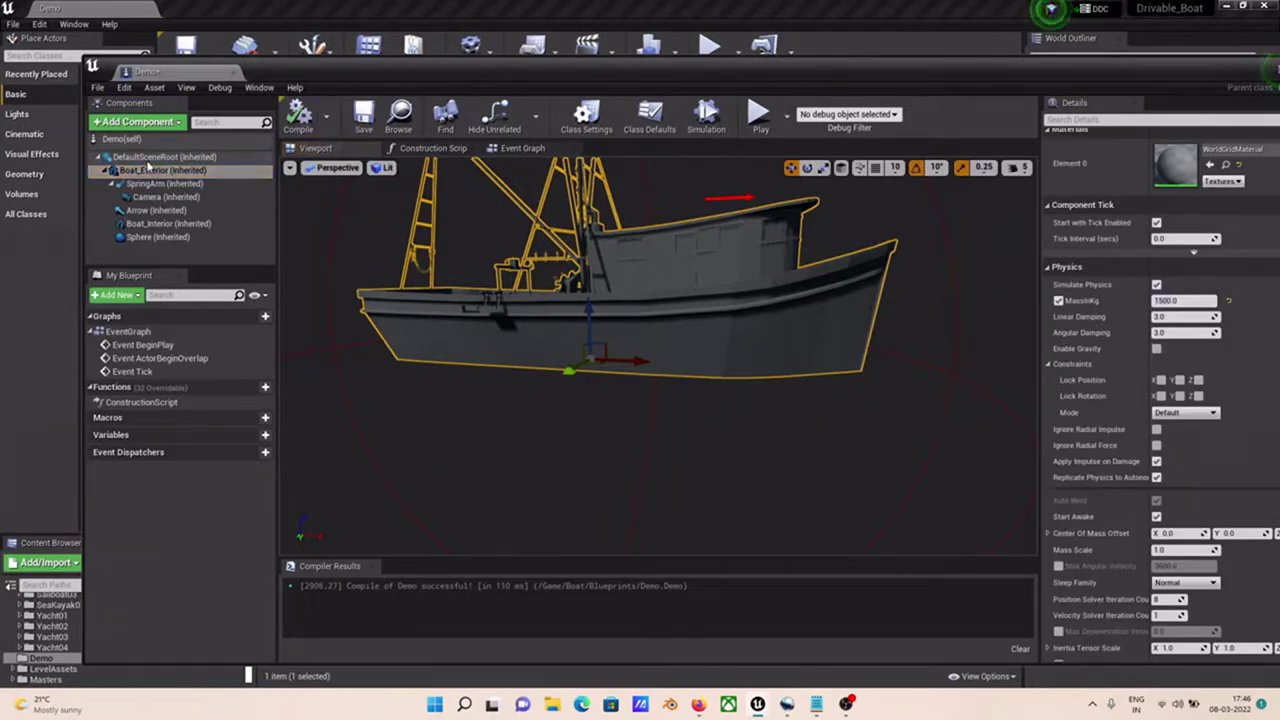
left_click(150, 139)
scroll(1150, 400, "down", 3)
scroll(1150, 400, "down", 2)
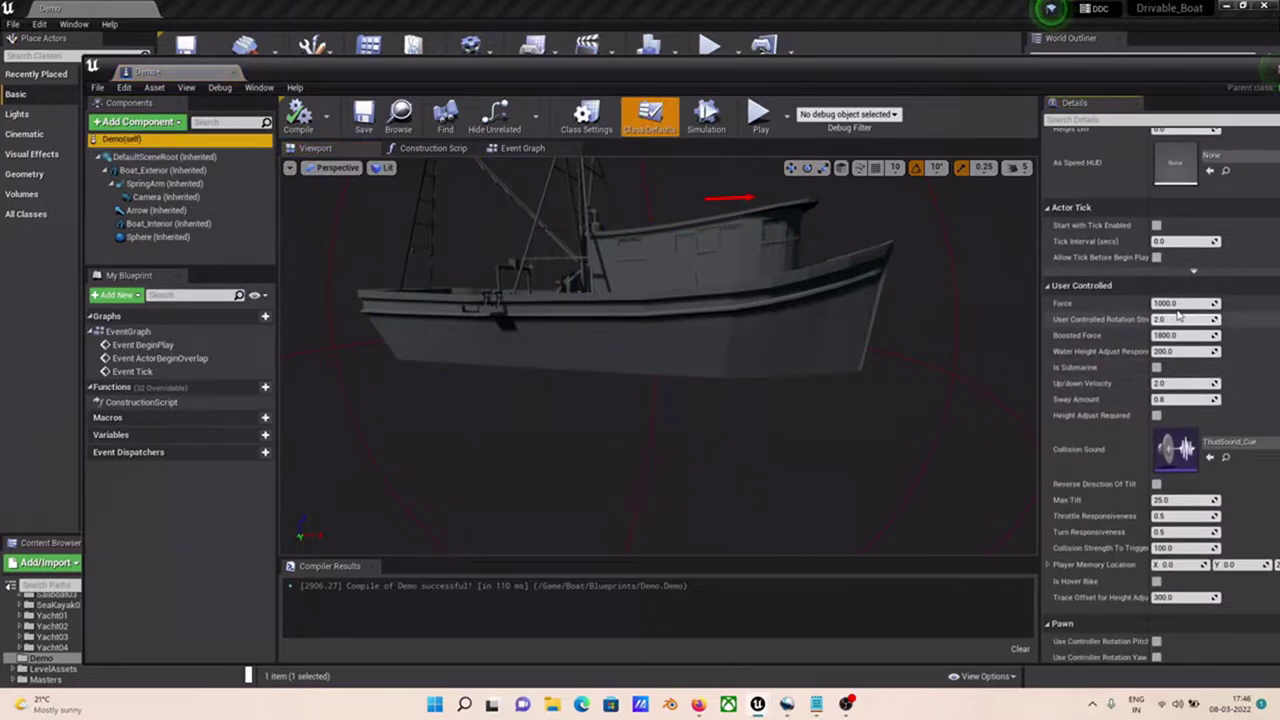
Step: Set Force to 8000 and Boosted Force to 9000, compile, and close the Blueprint editor
left_click(1183, 303)
type("000")
key("Return")
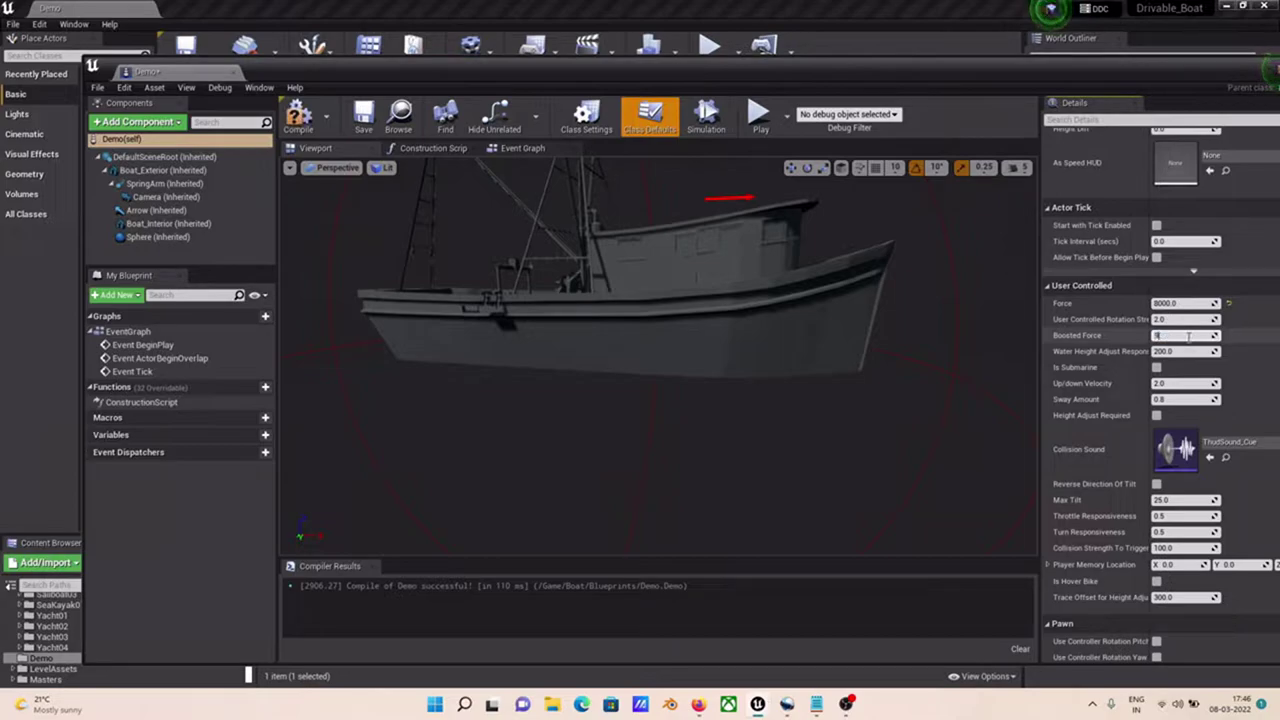
key("Return")
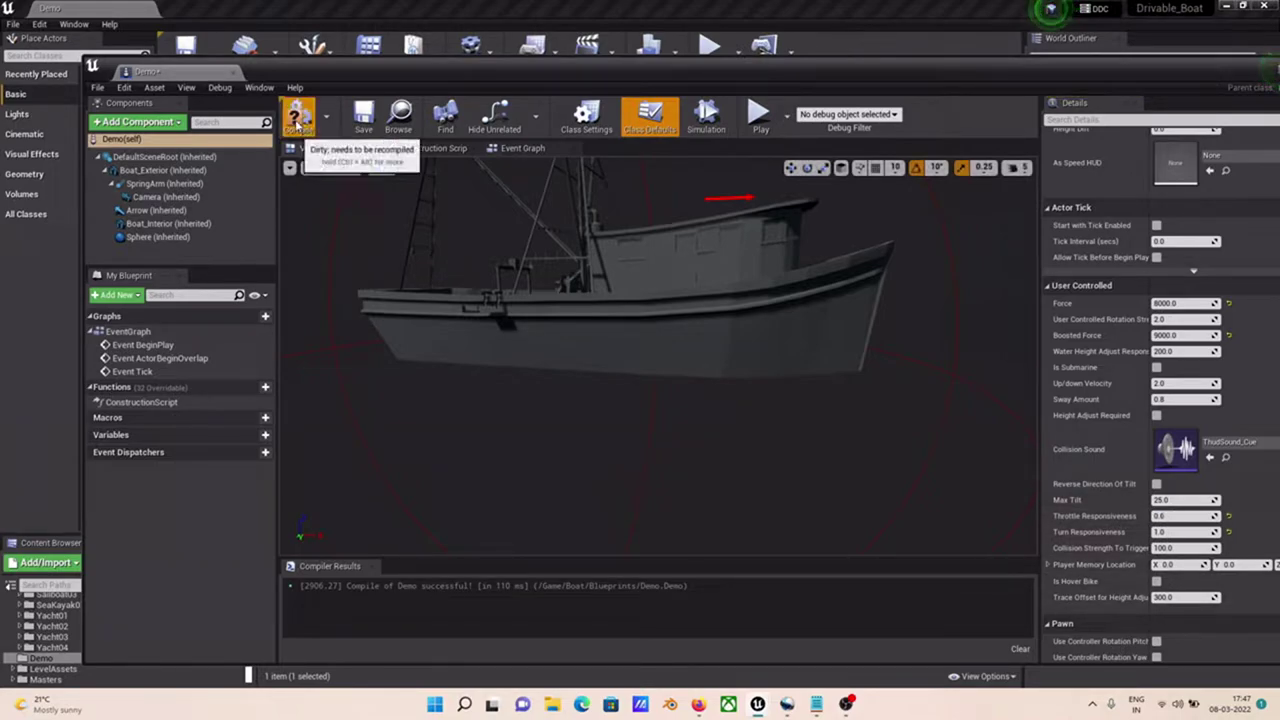
left_click(298, 115)
left_click(233, 73)
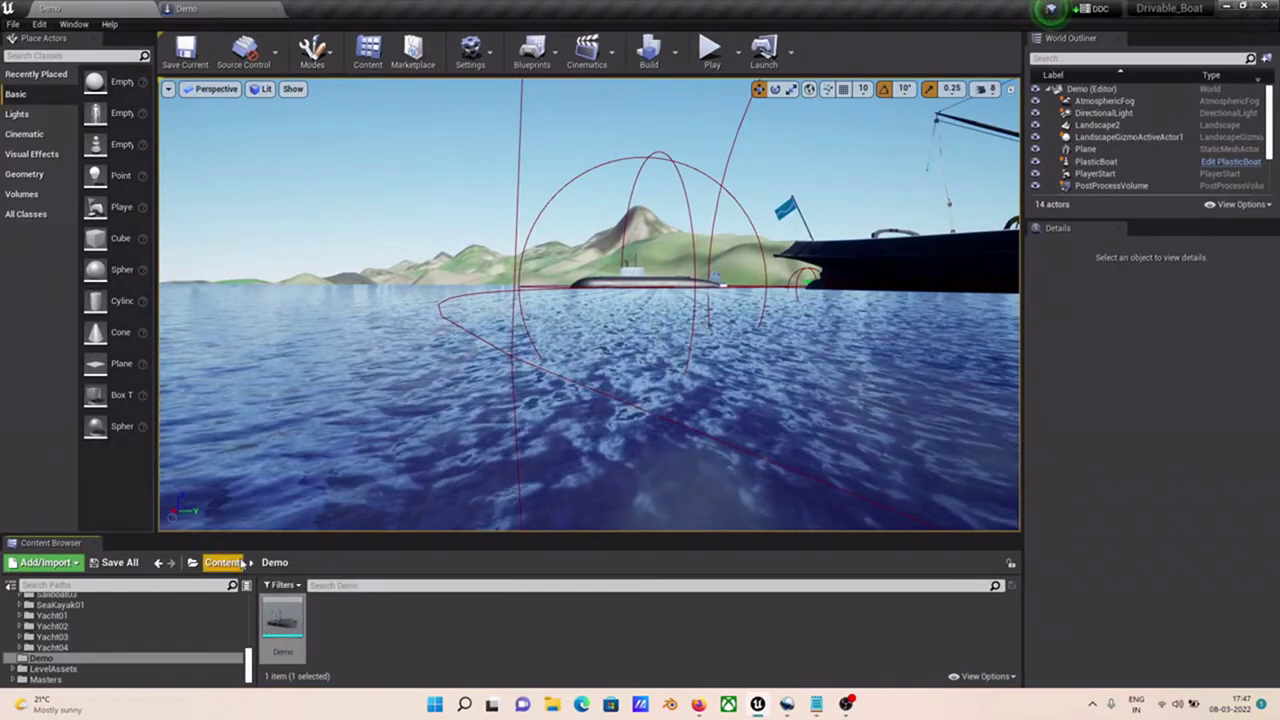
Step: Drag the Demo blueprint from Boat > Blueprints onto the water and focus on it
left_click(222, 562)
double_click(330, 615)
double_click(282, 615)
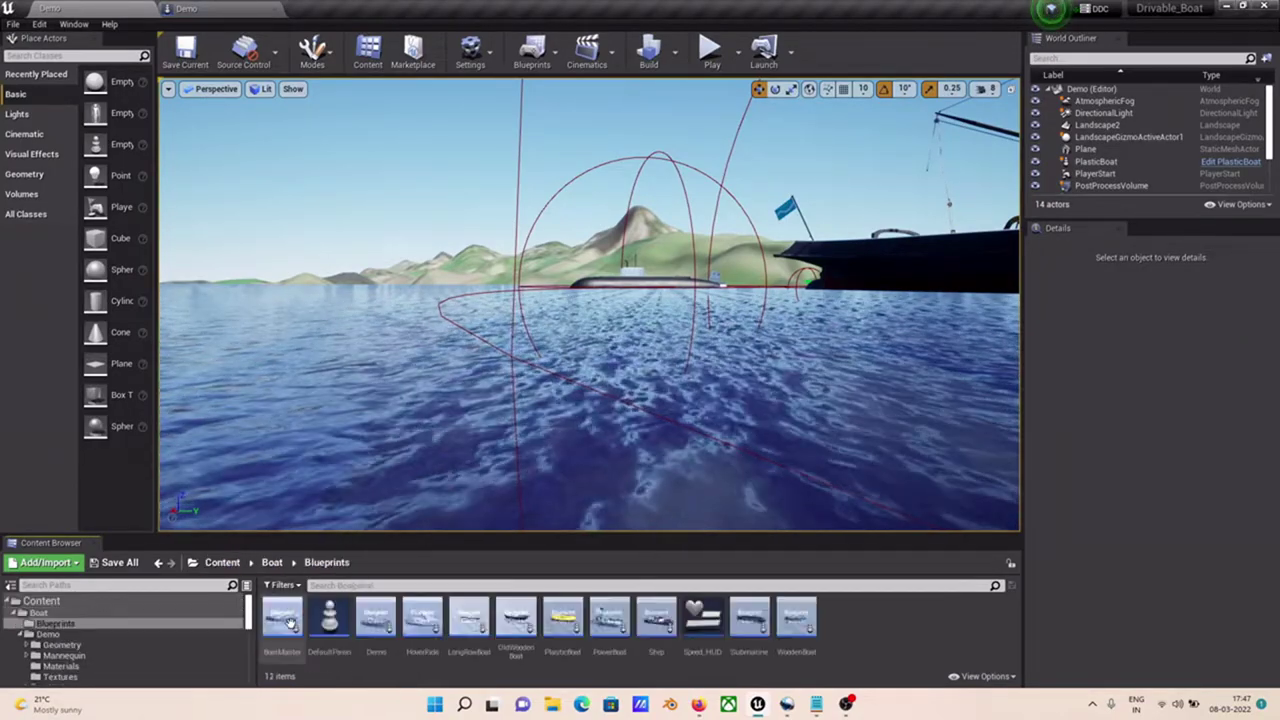
left_click_drag(376, 615, 601, 445)
scroll(601, 445, "down", 5)
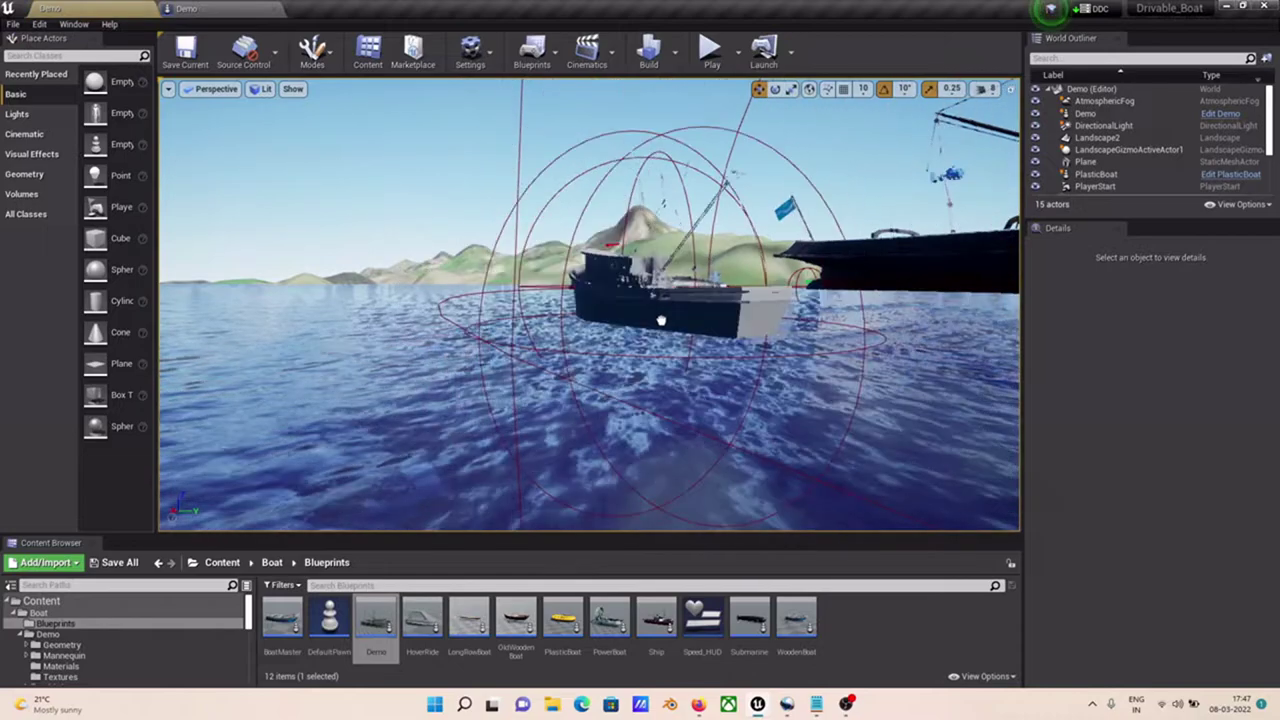
double_click(1085, 113)
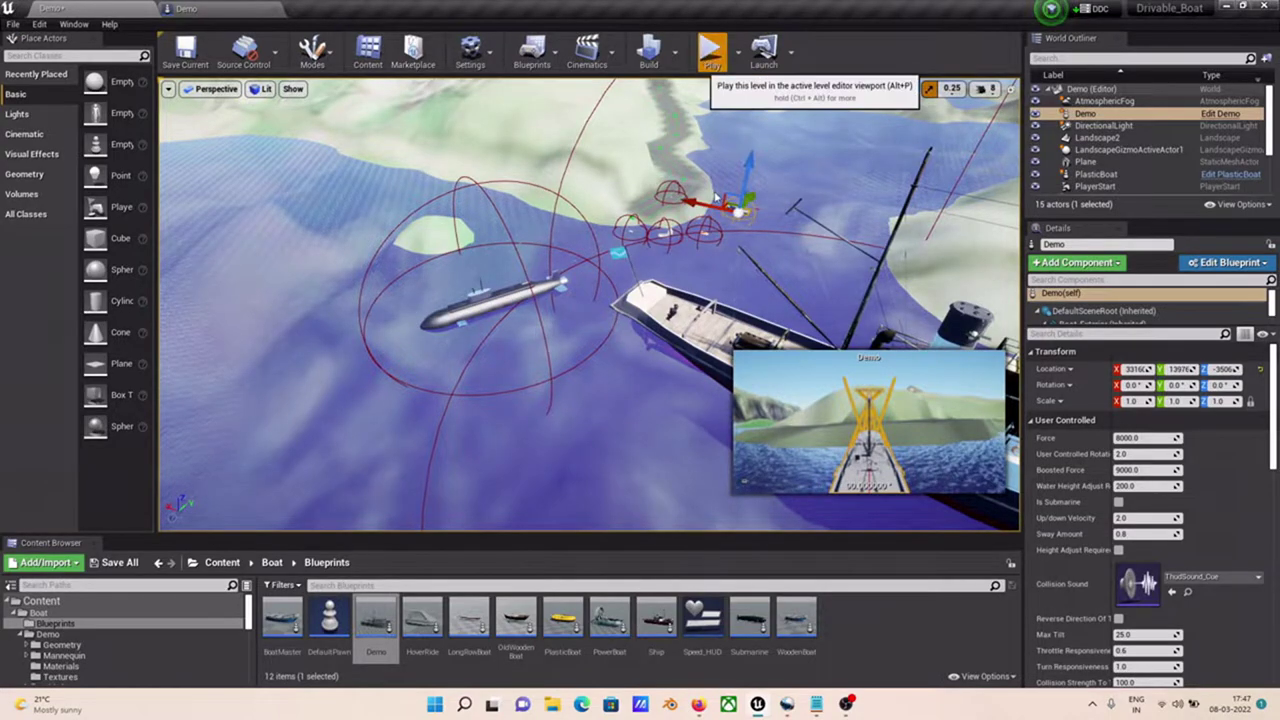
left_click(710, 55)
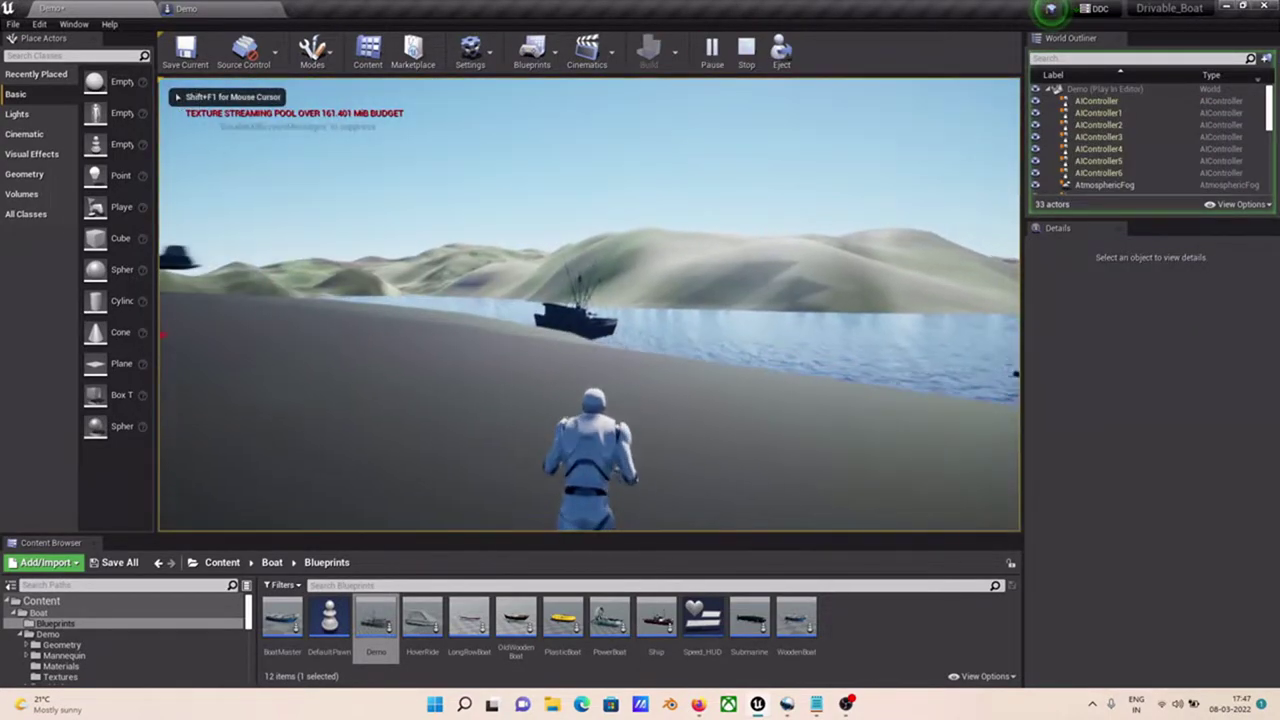
key("w")
key("e")
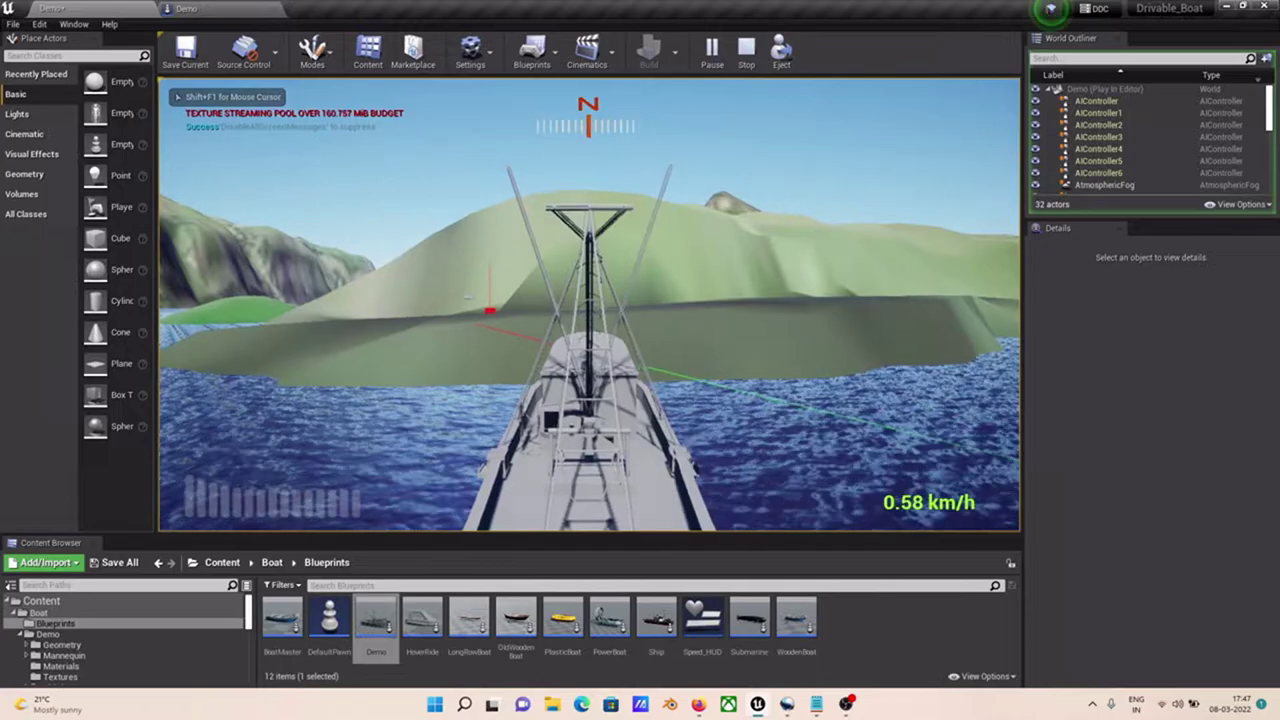
key("w")
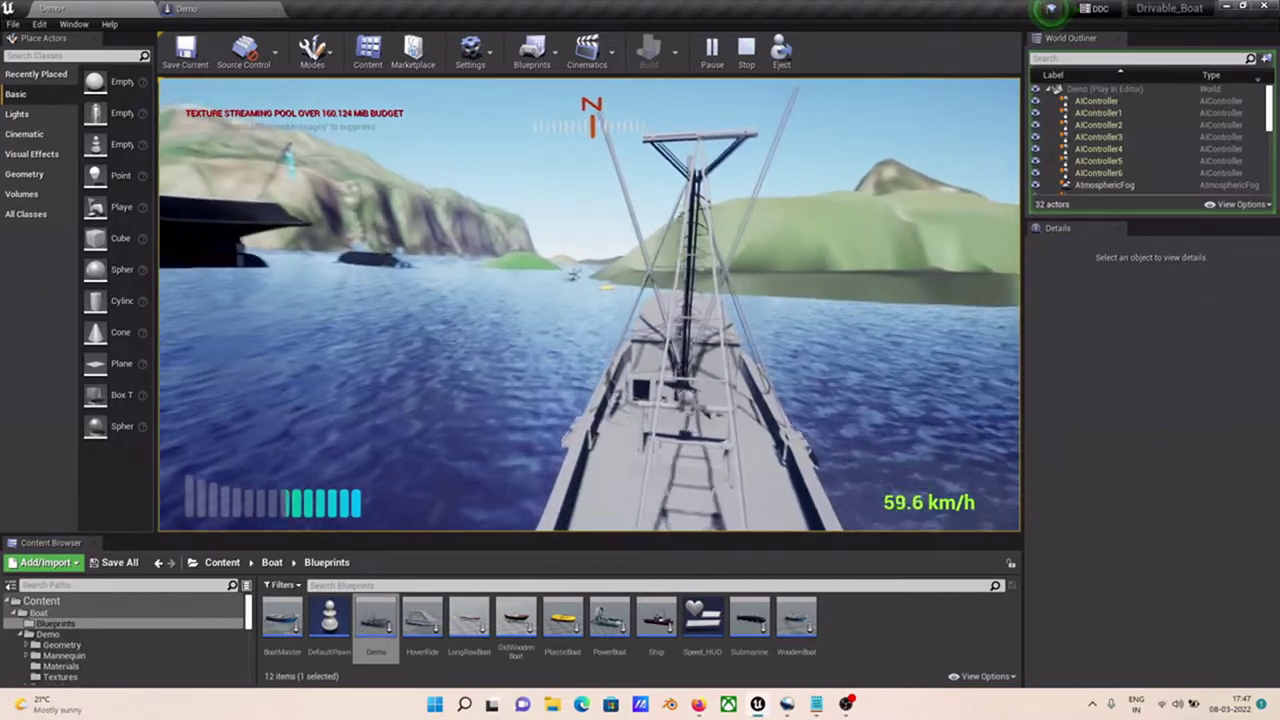
key("w")
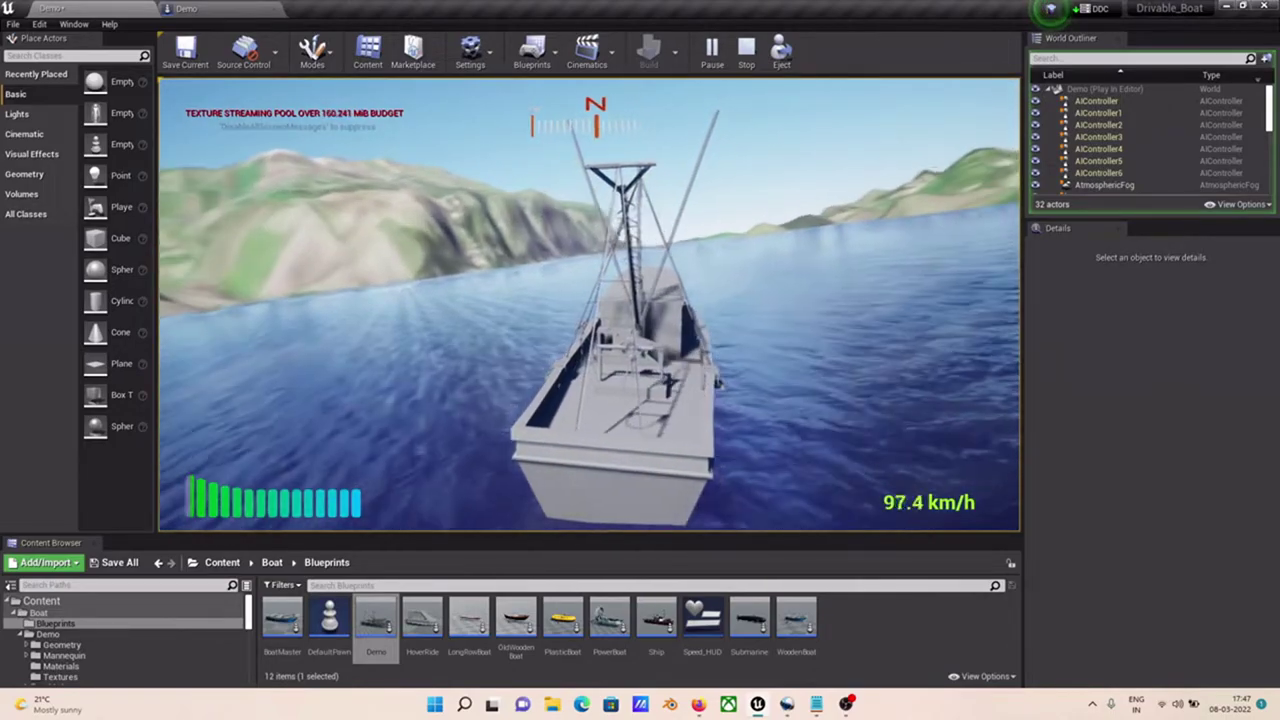
Step: Stop play, enable Is Submarine on Demo, recompile, and play the level again
key("Escape")
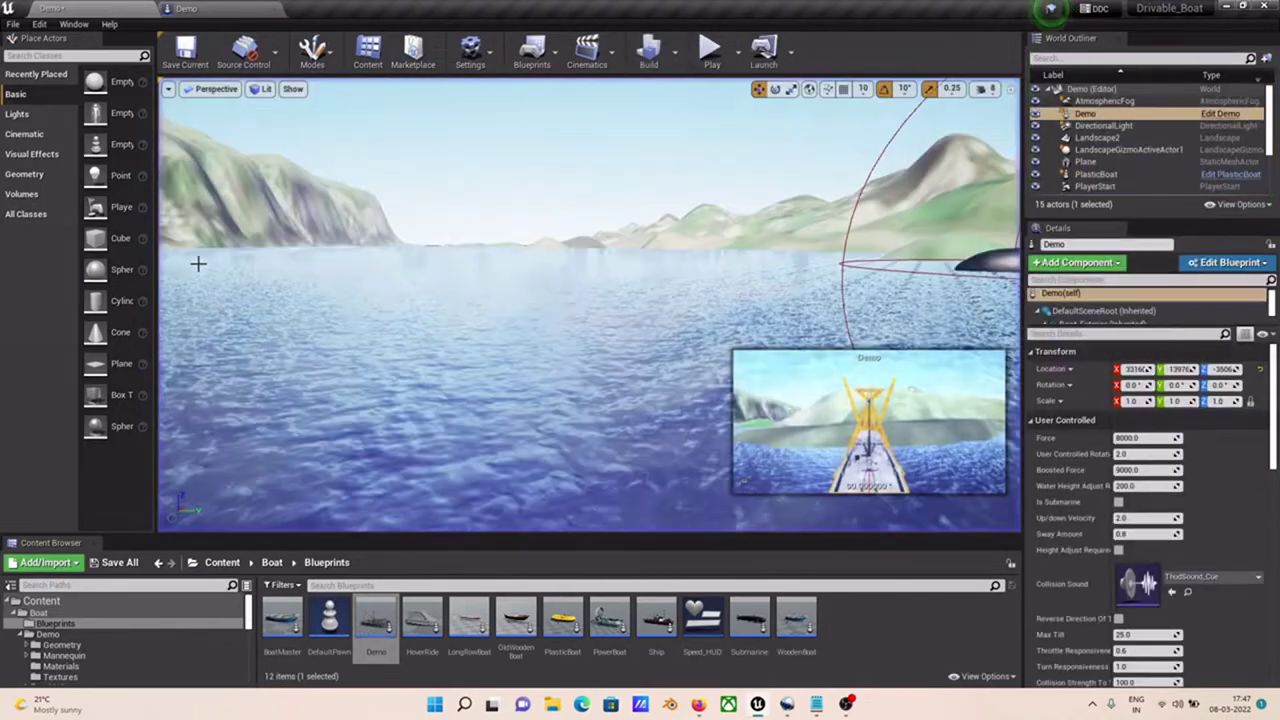
left_click(237, 8)
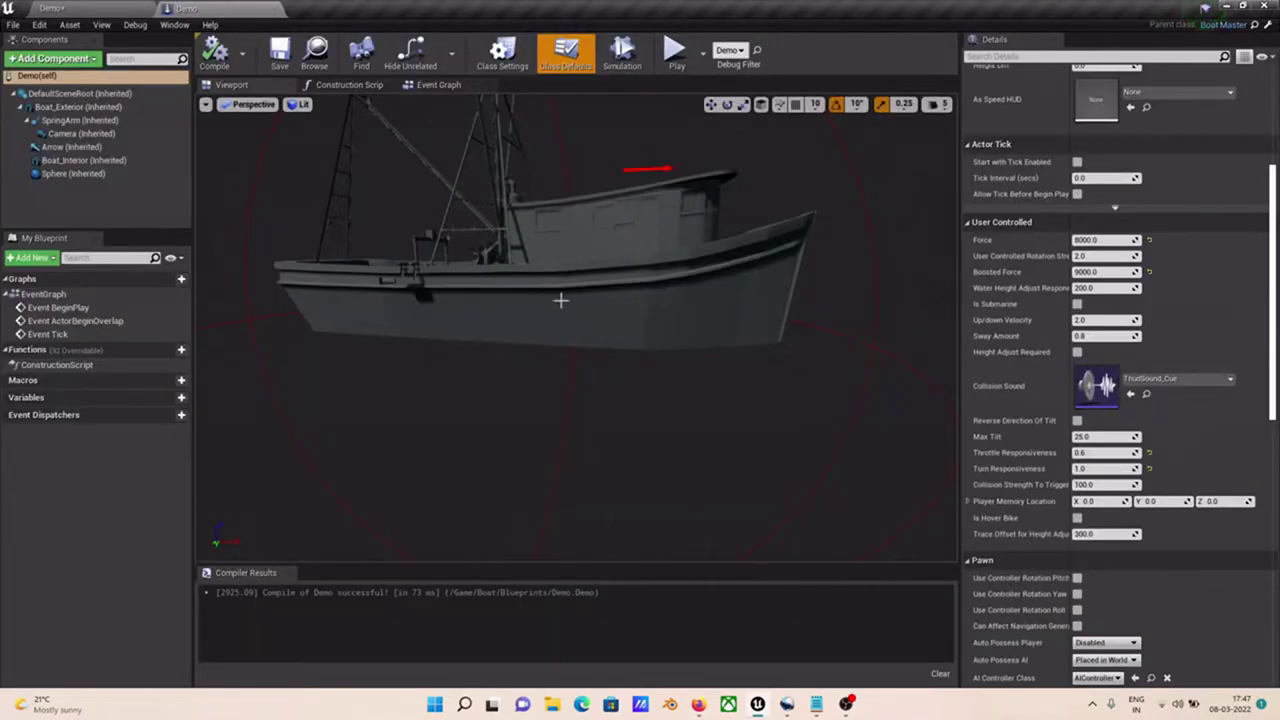
scroll(1091, 406, "down", 1)
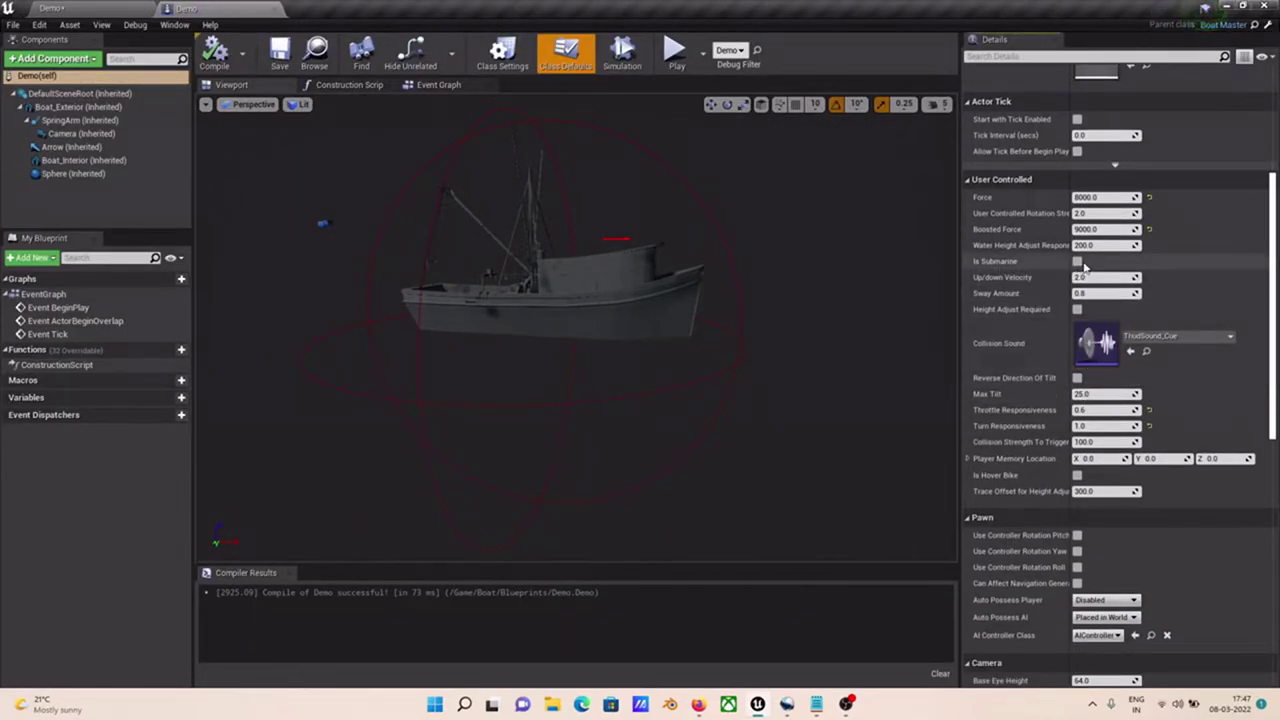
left_click(214, 52)
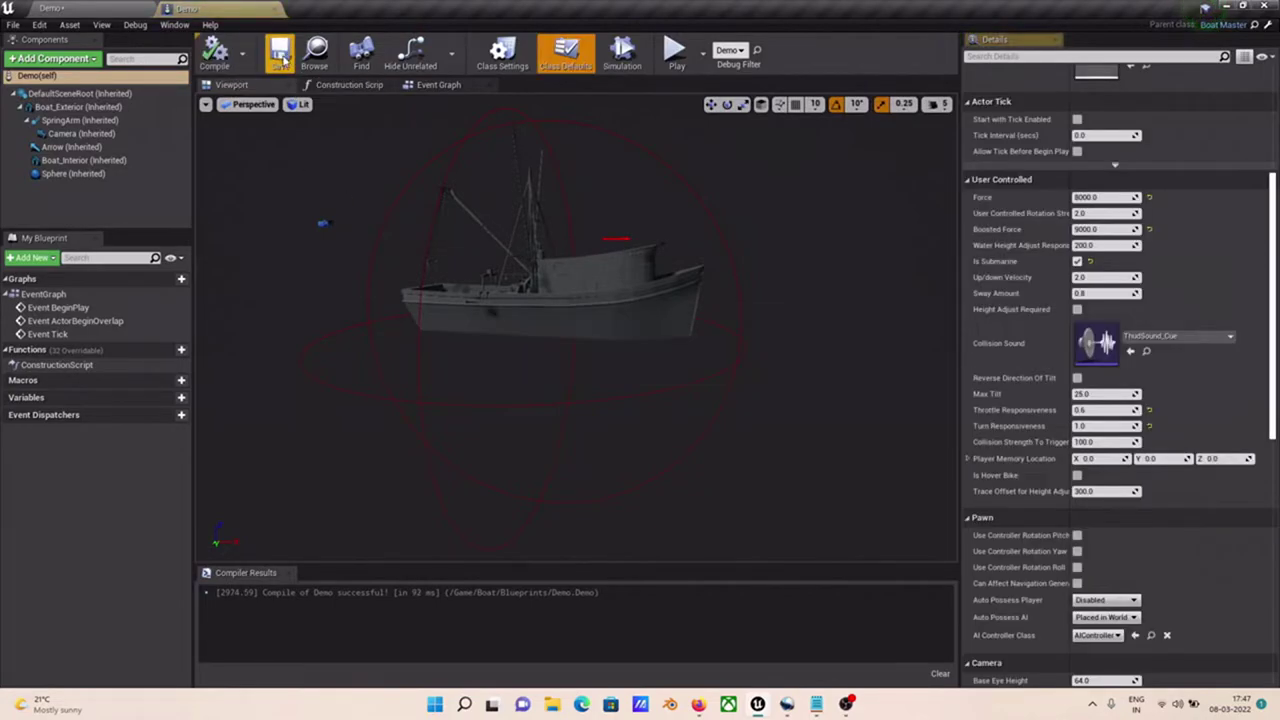
left_click(190, 20)
left_click(712, 50)
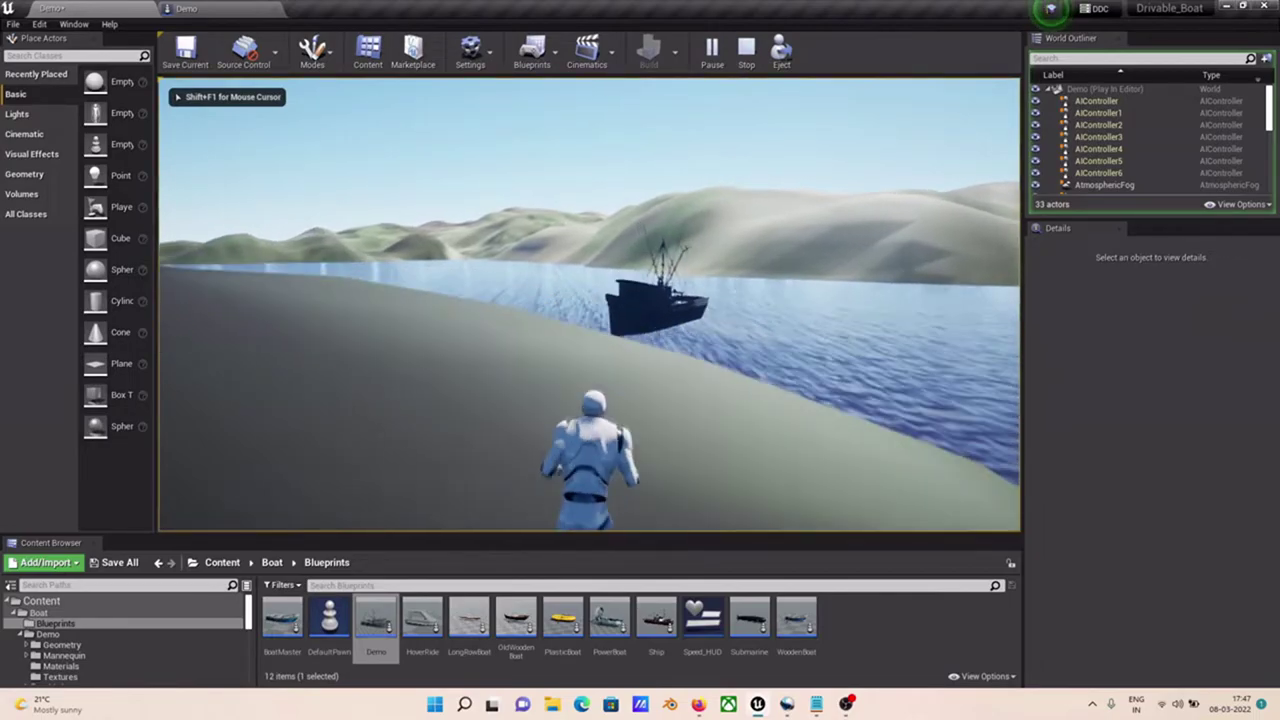
Step: Board the boat with E and accelerate with W, steering left with A and S
key("e")
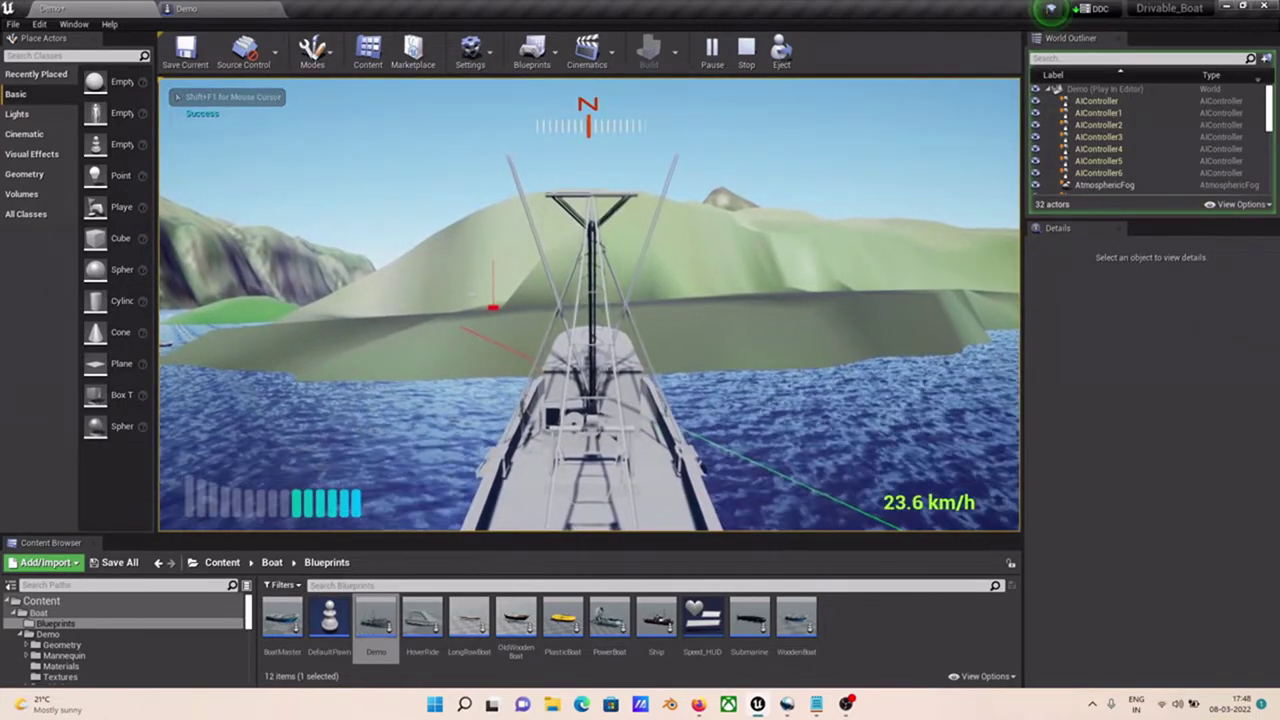
key("w")
key("a")
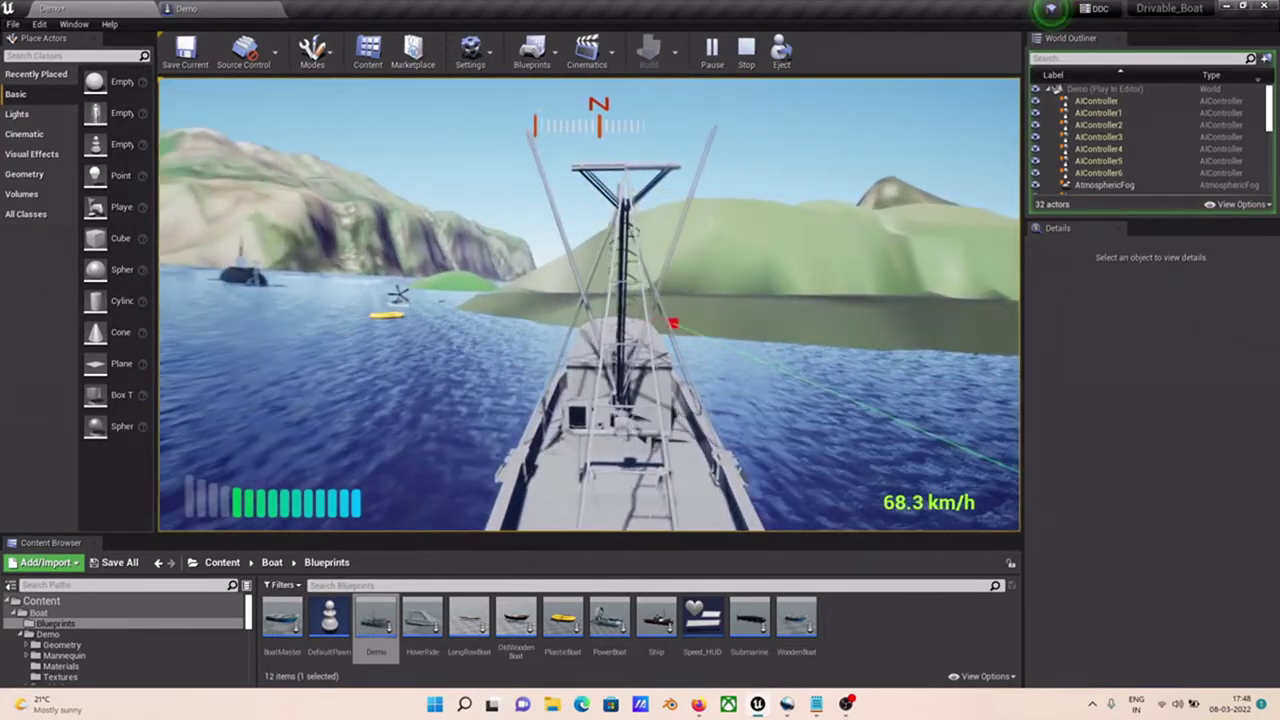
key("s")
key("w")
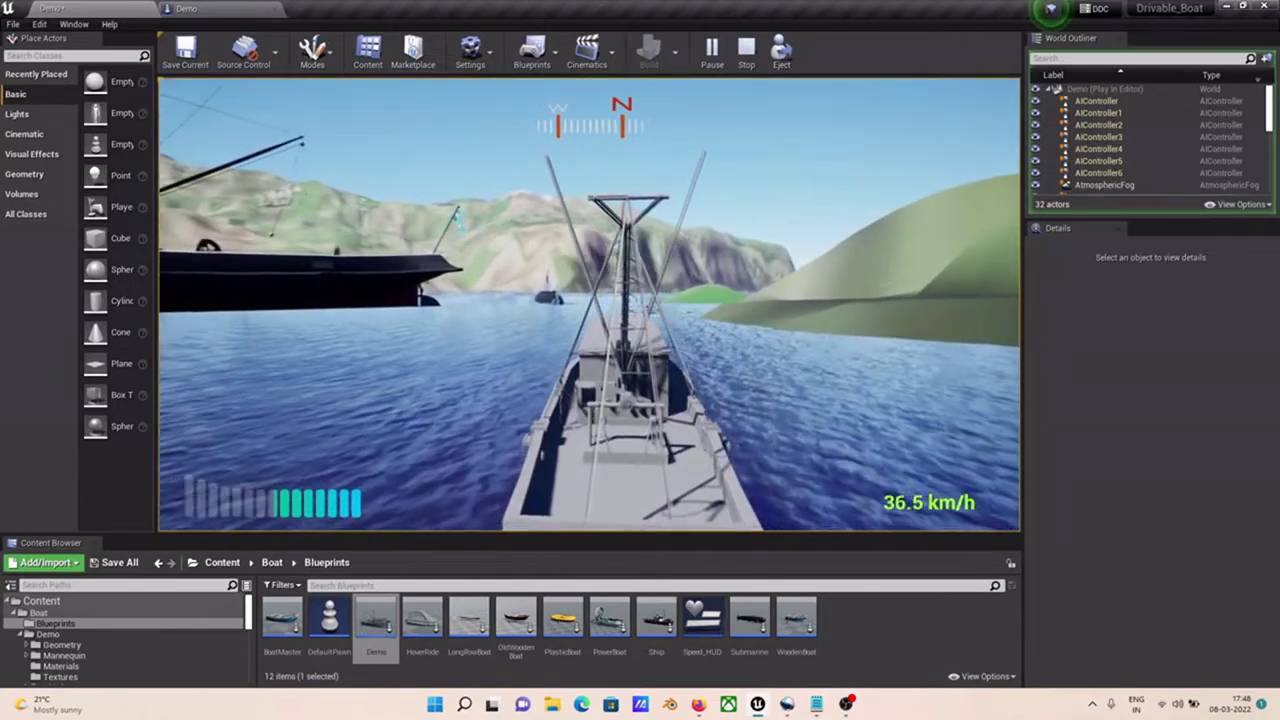
key("w")
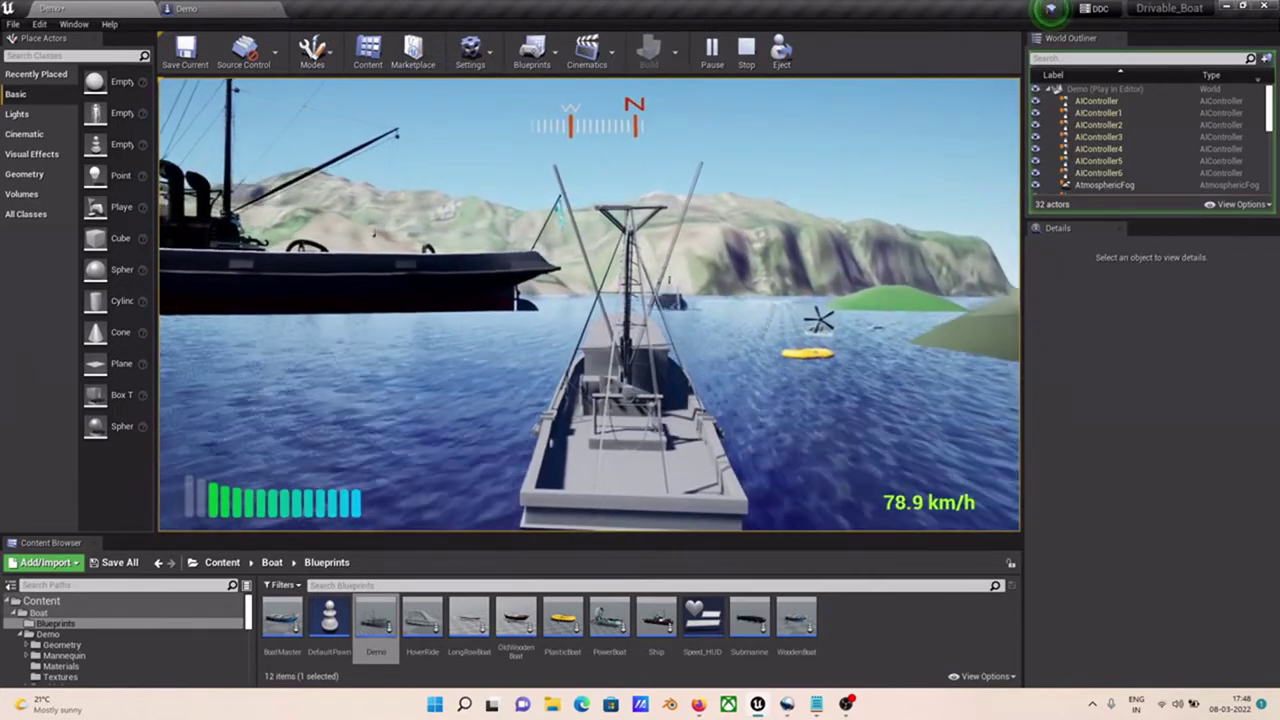
Step: Drive at full throttle past the black ship and submarine, diving underwater at about 50.9 km/h
key("w")
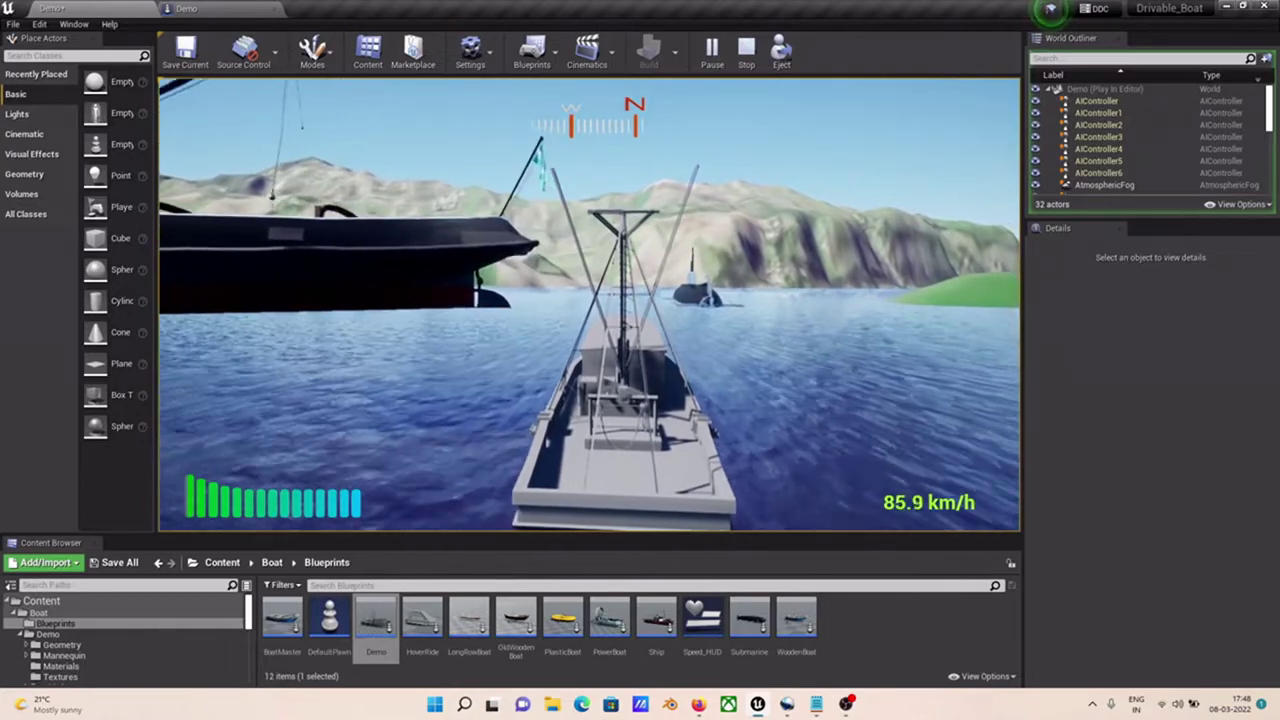
key("w")
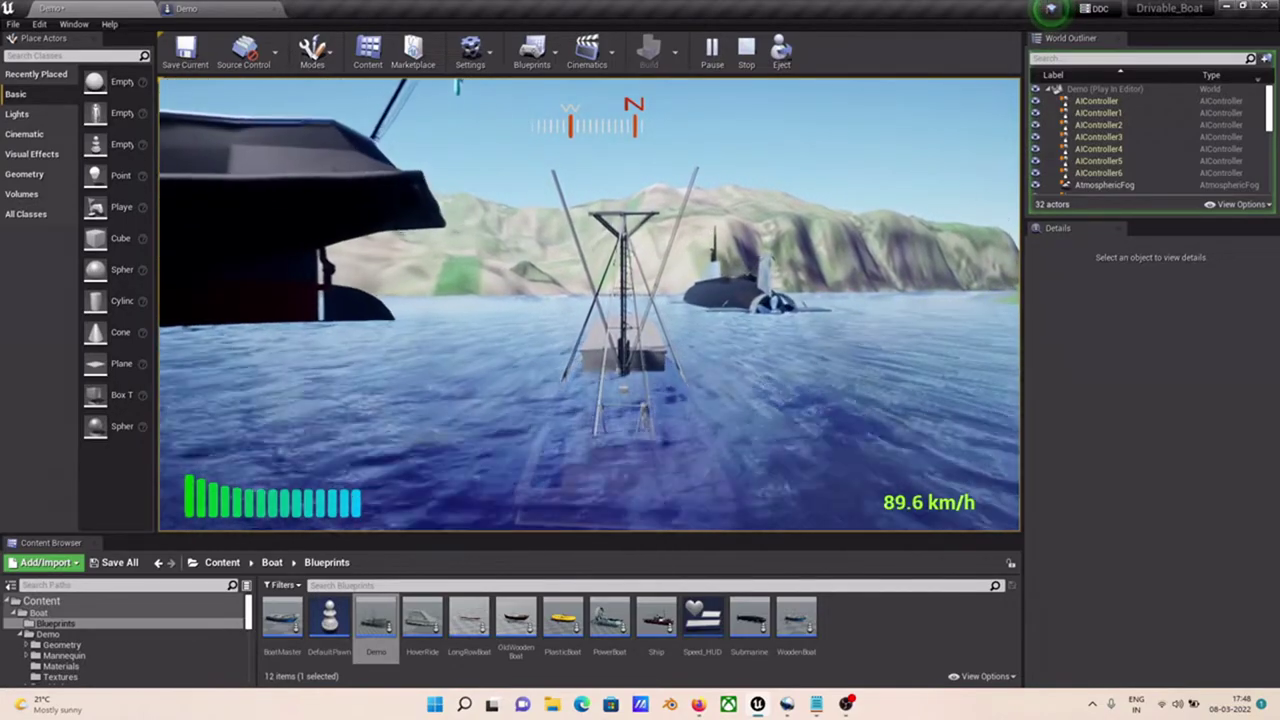
key("w")
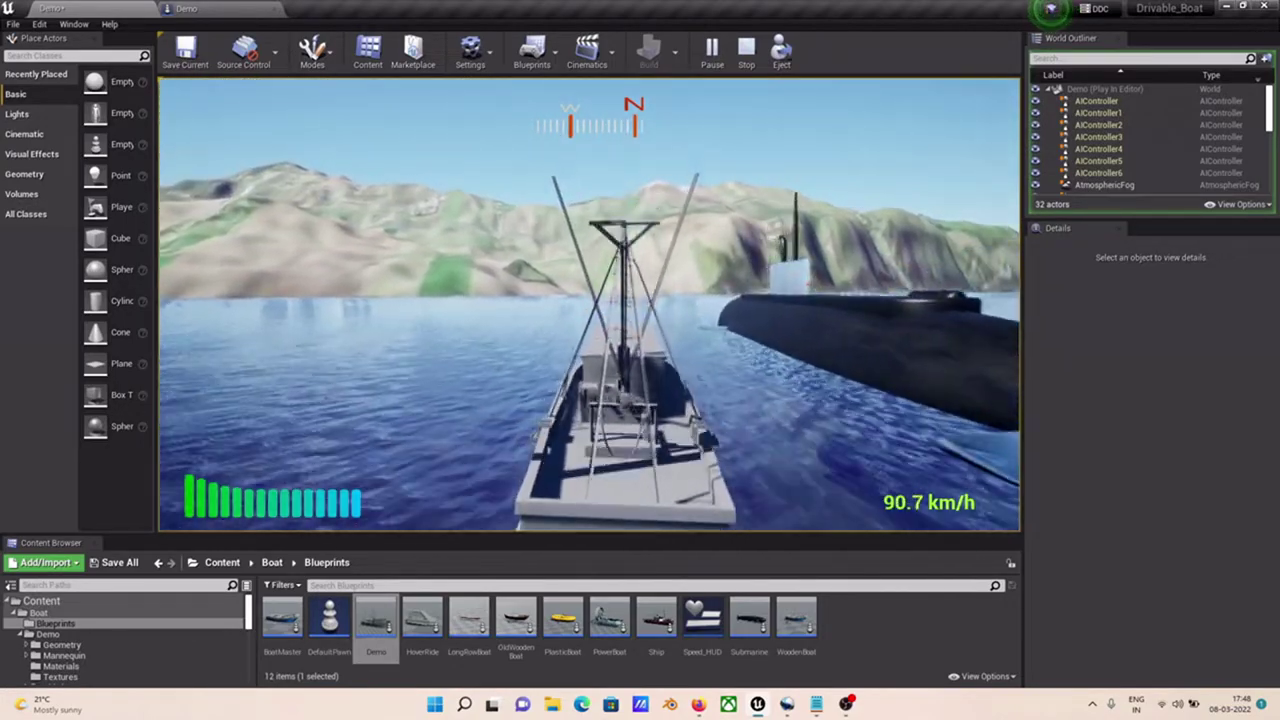
key("w")
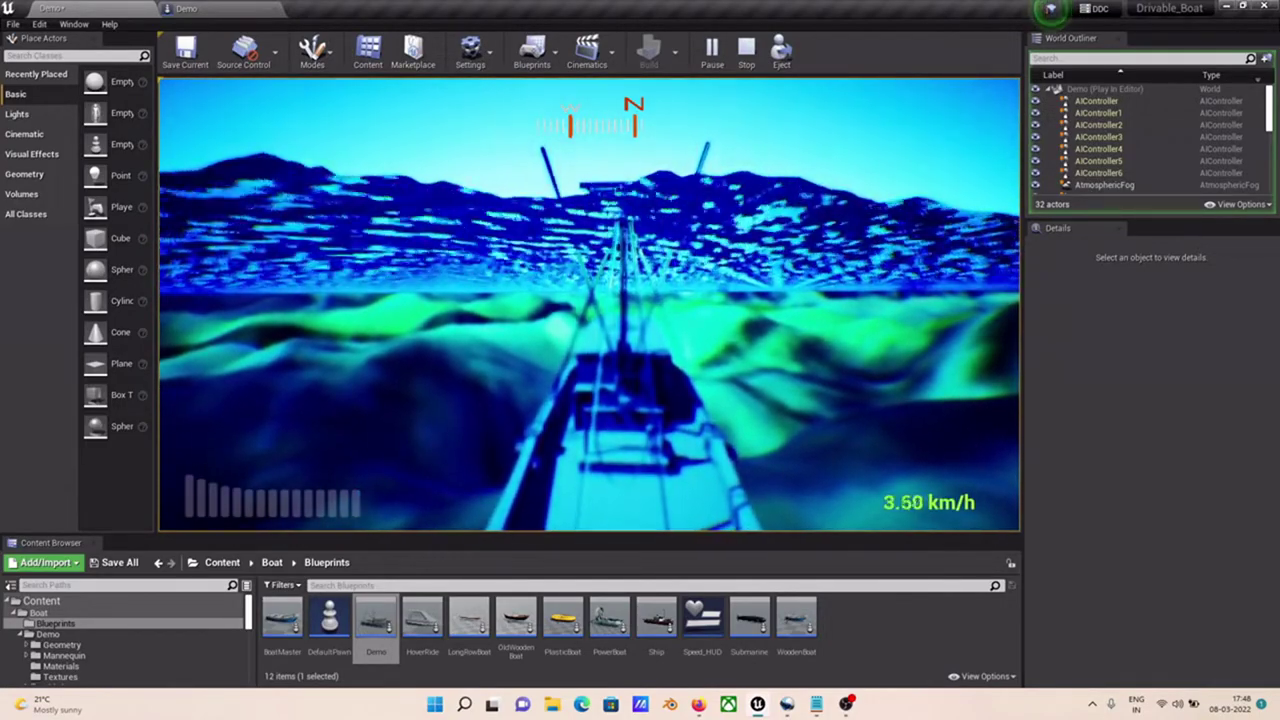
key("w")
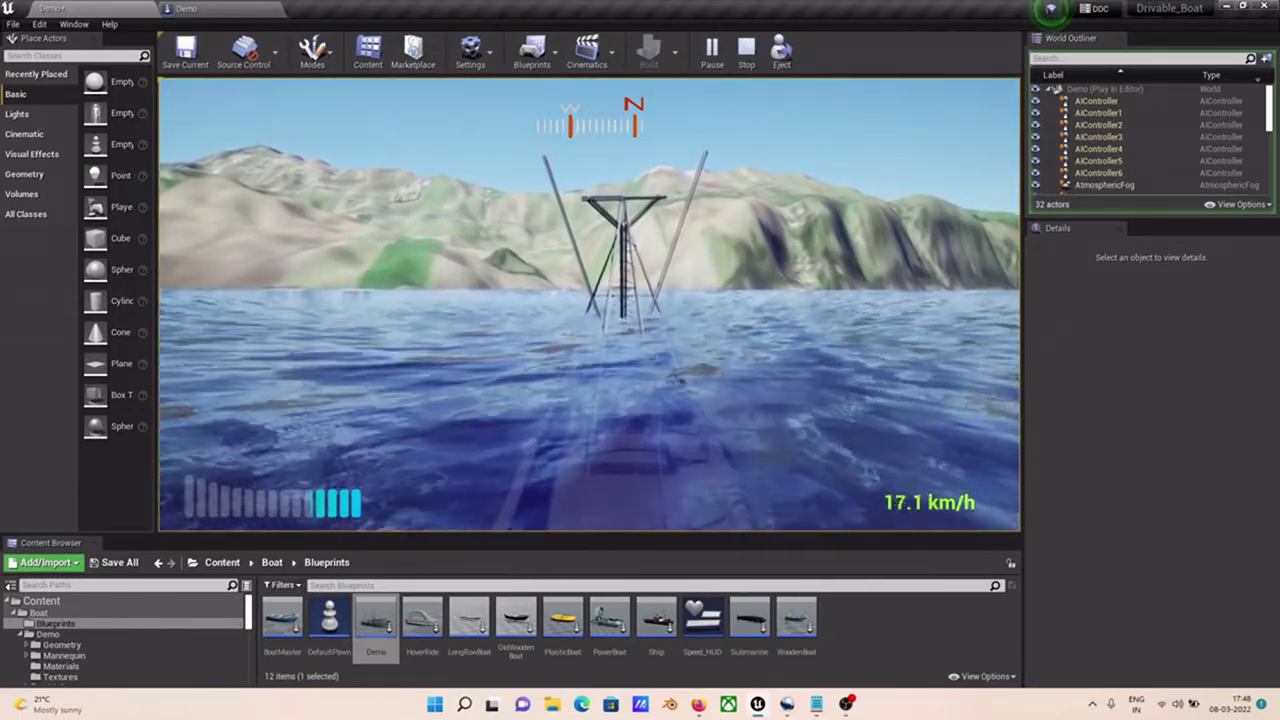
key("w")
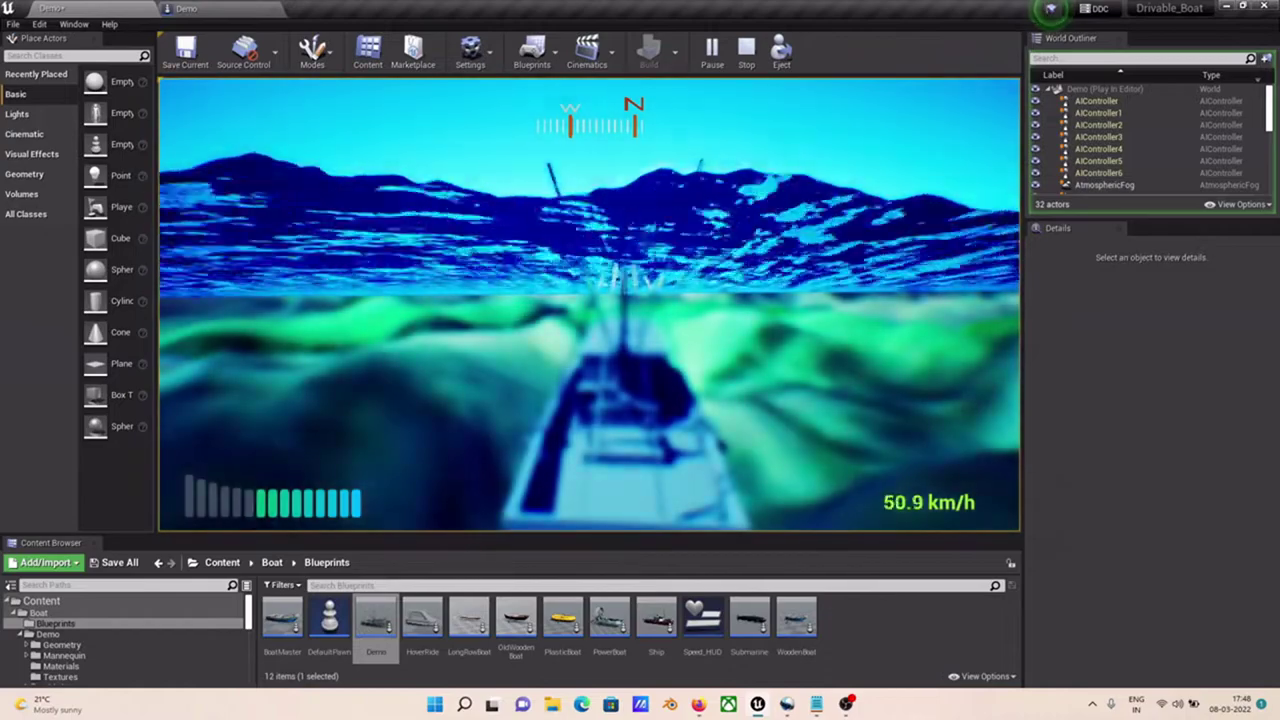